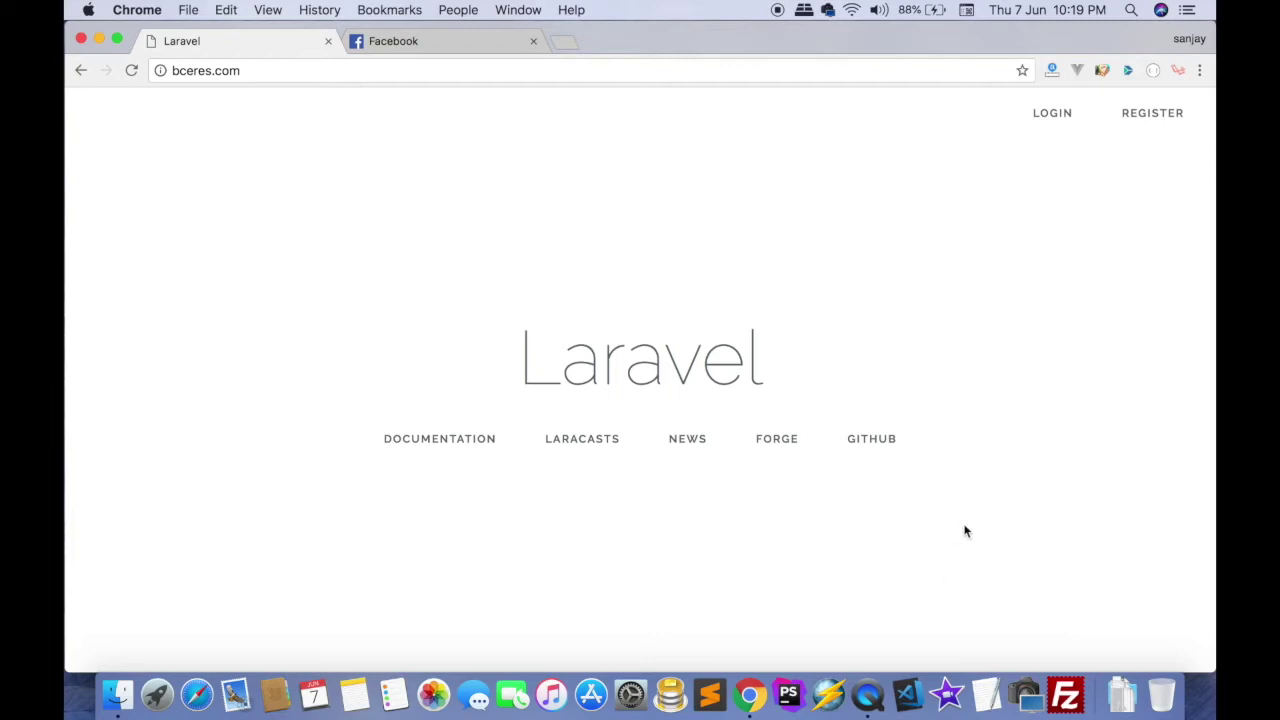
- In the Facebook tab, start creating a new Business or Brand Page
{"action": "double_click", "coordinate": [1028, 543]}
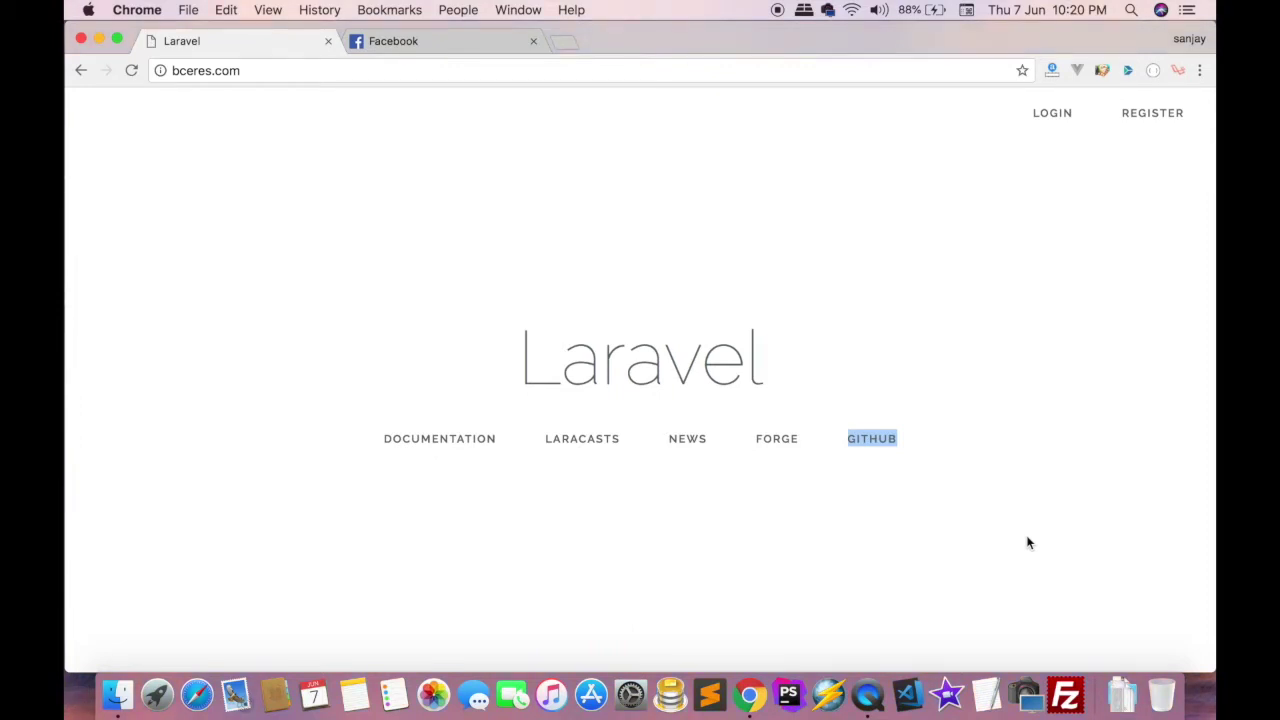
{"action": "left_click", "coordinate": [381, 181]}
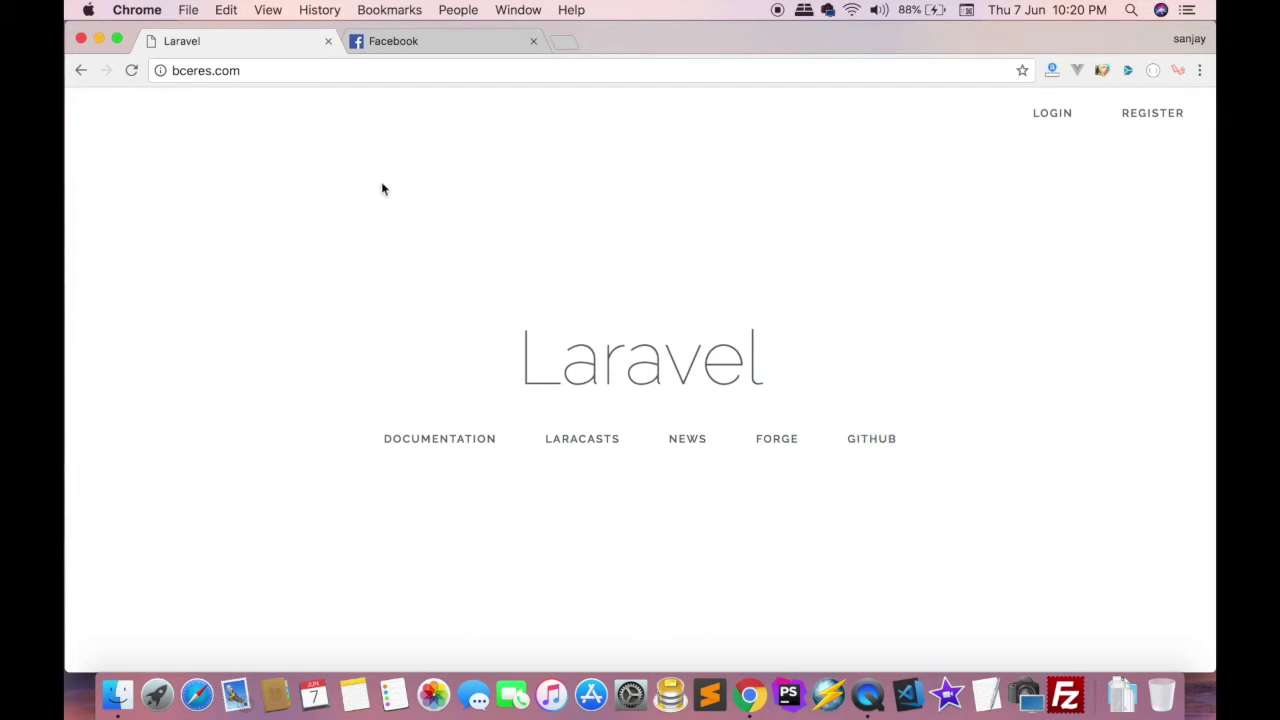
{"action": "left_click", "coordinate": [392, 44]}
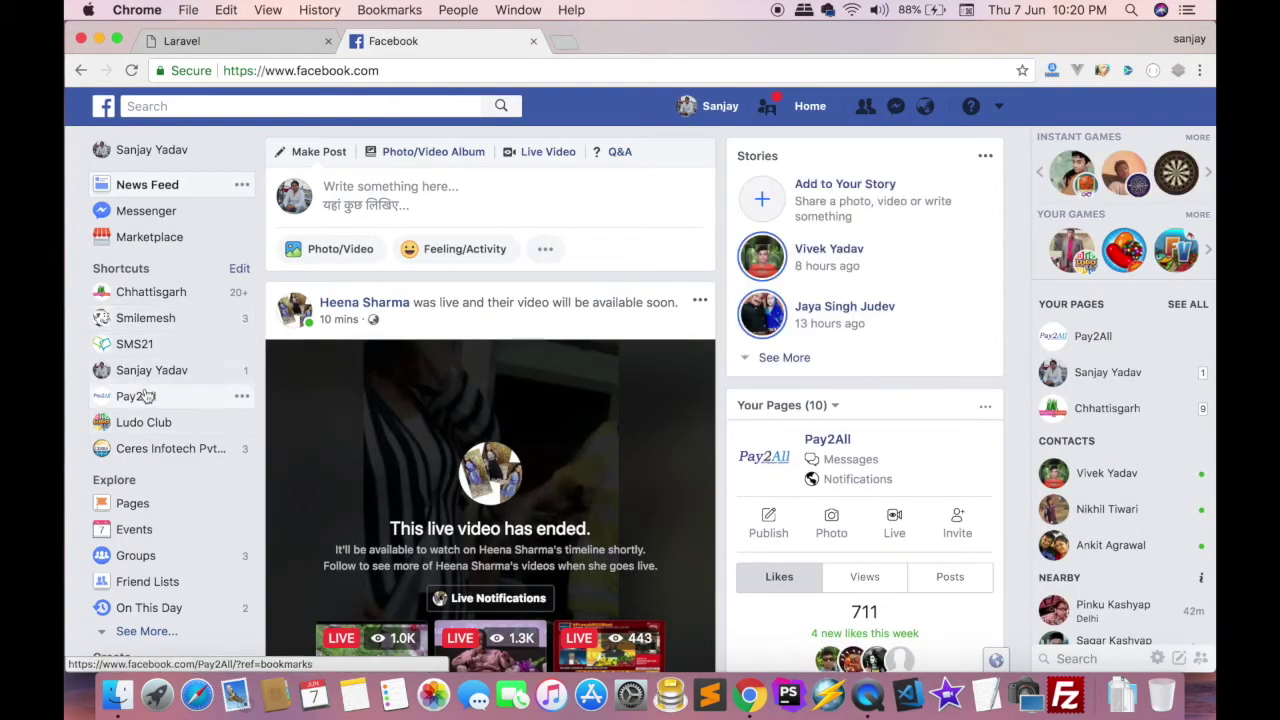
{"action": "scroll", "coordinate": [145, 396], "scroll_direction": "down", "scroll_amount": 3}
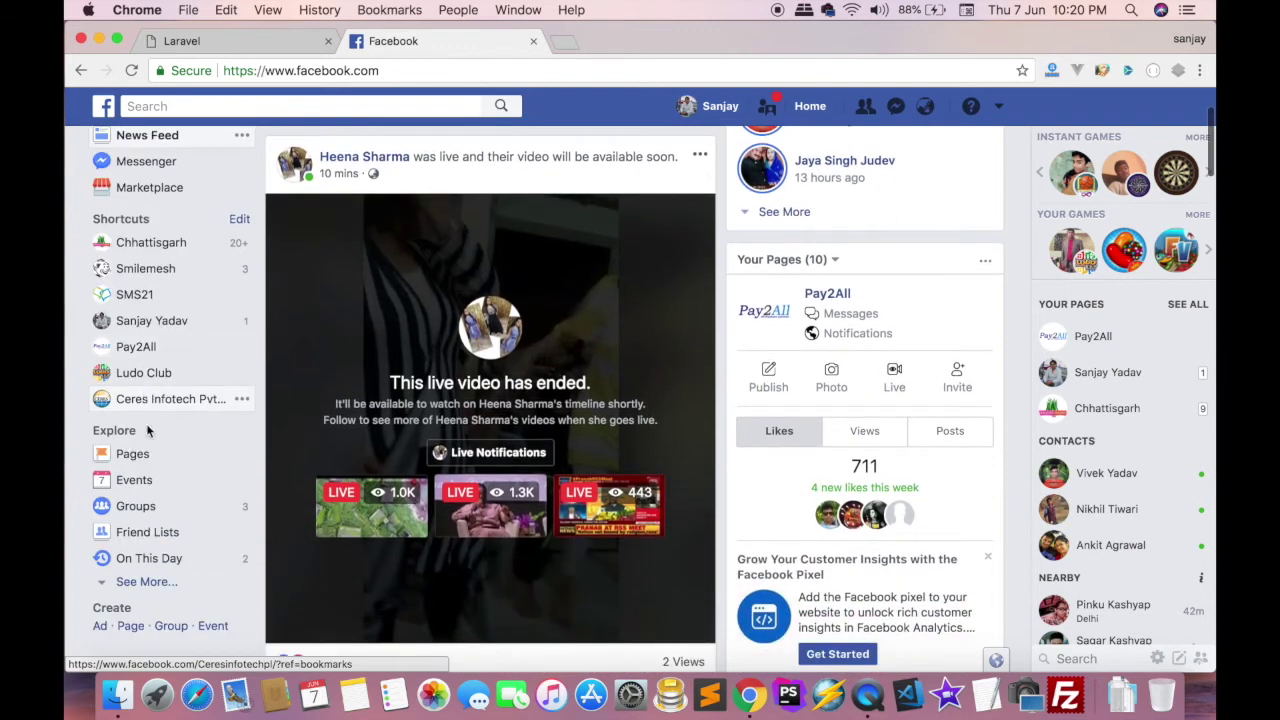
{"action": "left_click", "coordinate": [130, 628]}
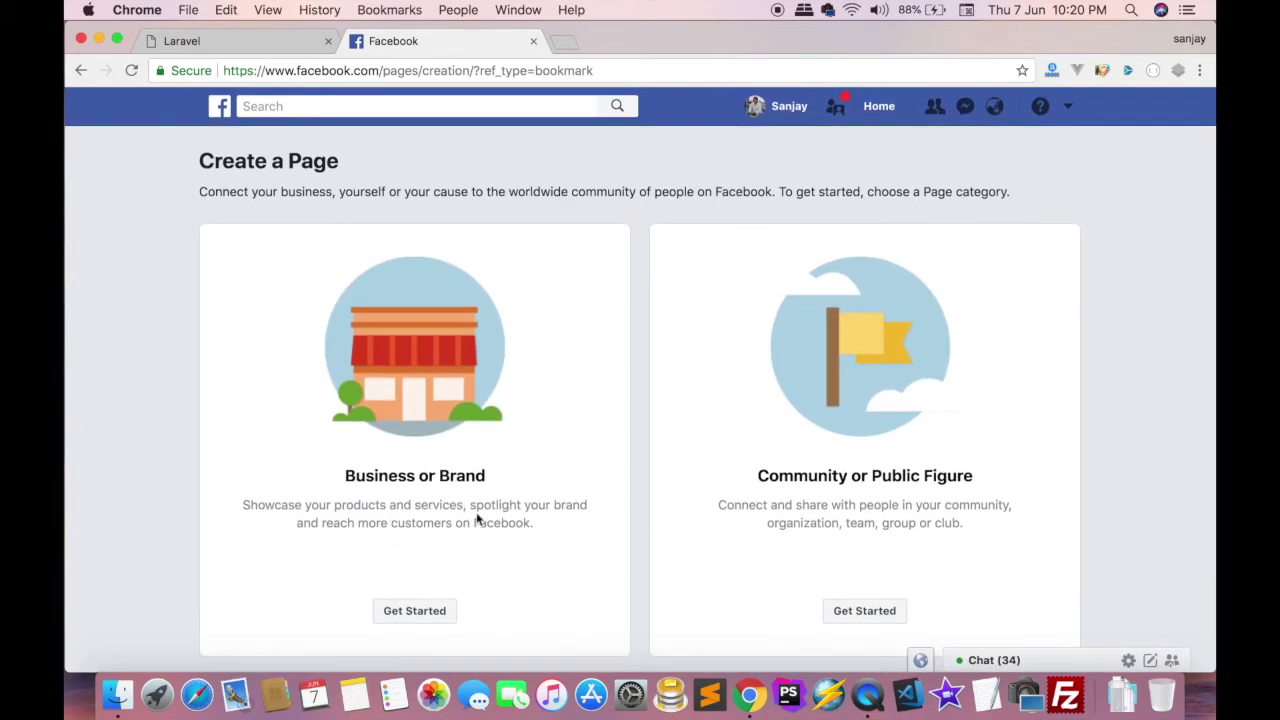
{"action": "left_click", "coordinate": [410, 612]}
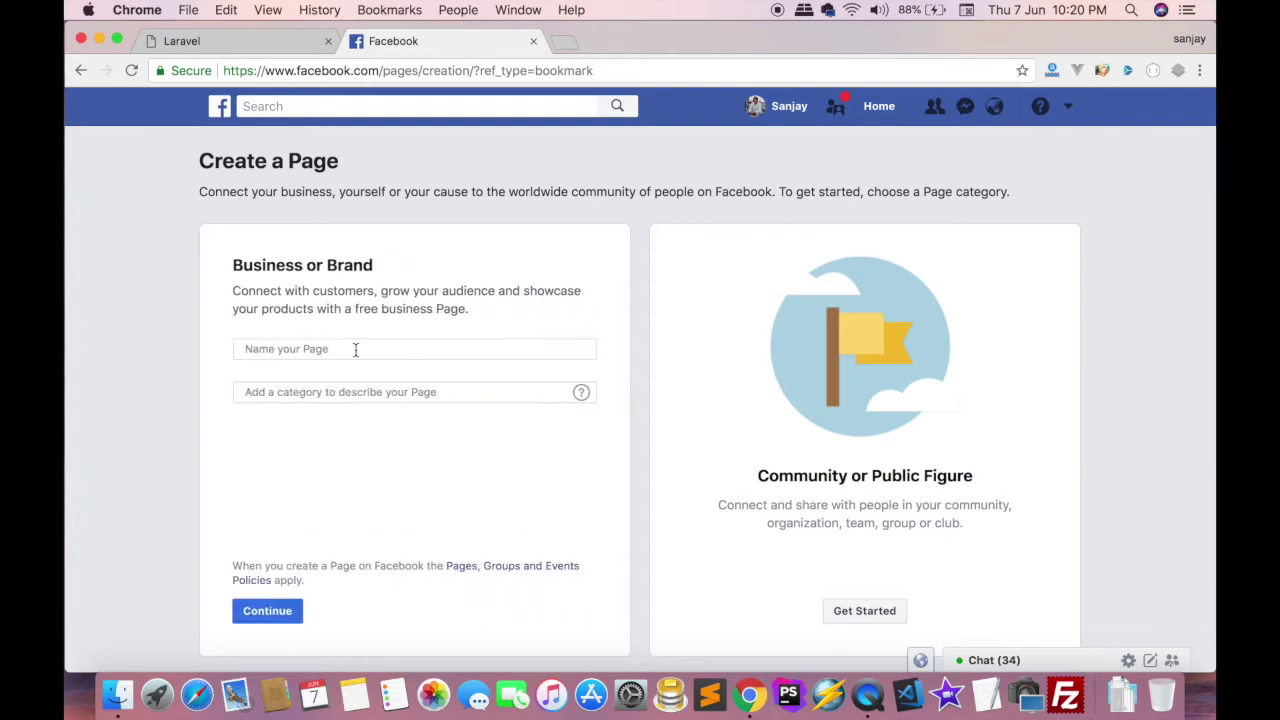
- Go back to the News Feed and open the web-design business Page from Shortcuts
{"action": "left_click", "coordinate": [224, 112]}
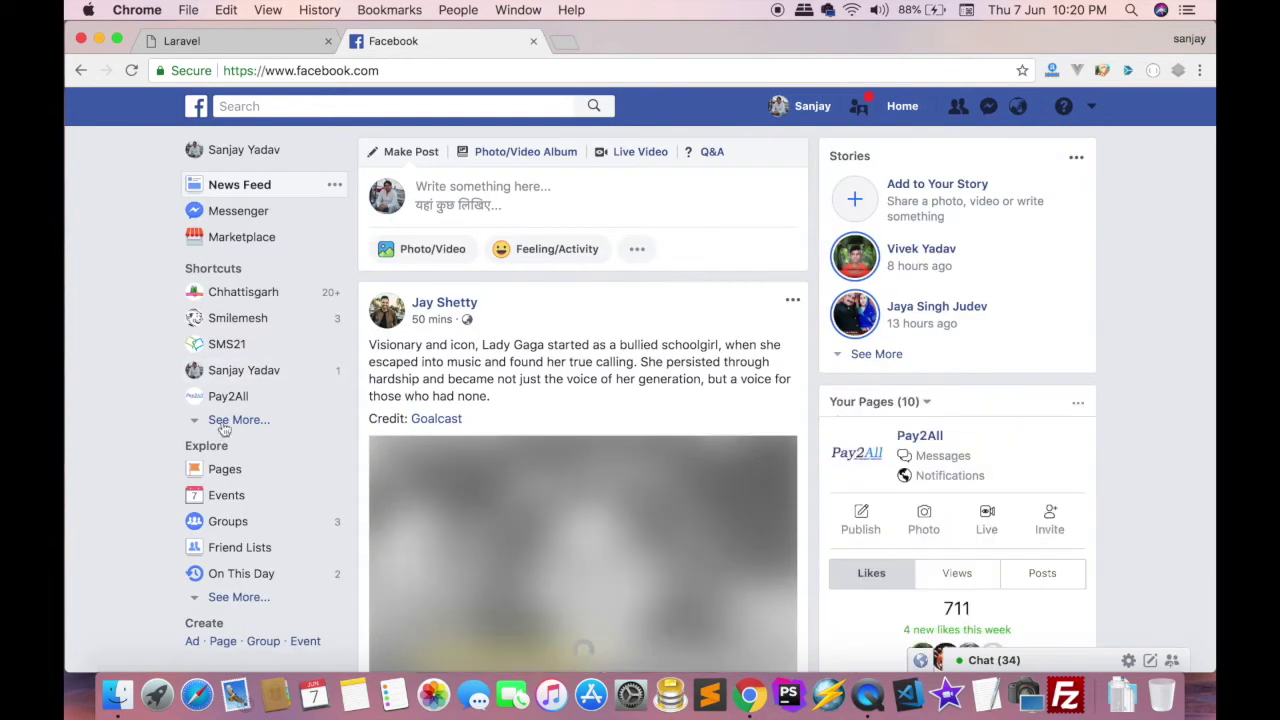
{"action": "left_click", "coordinate": [225, 421]}
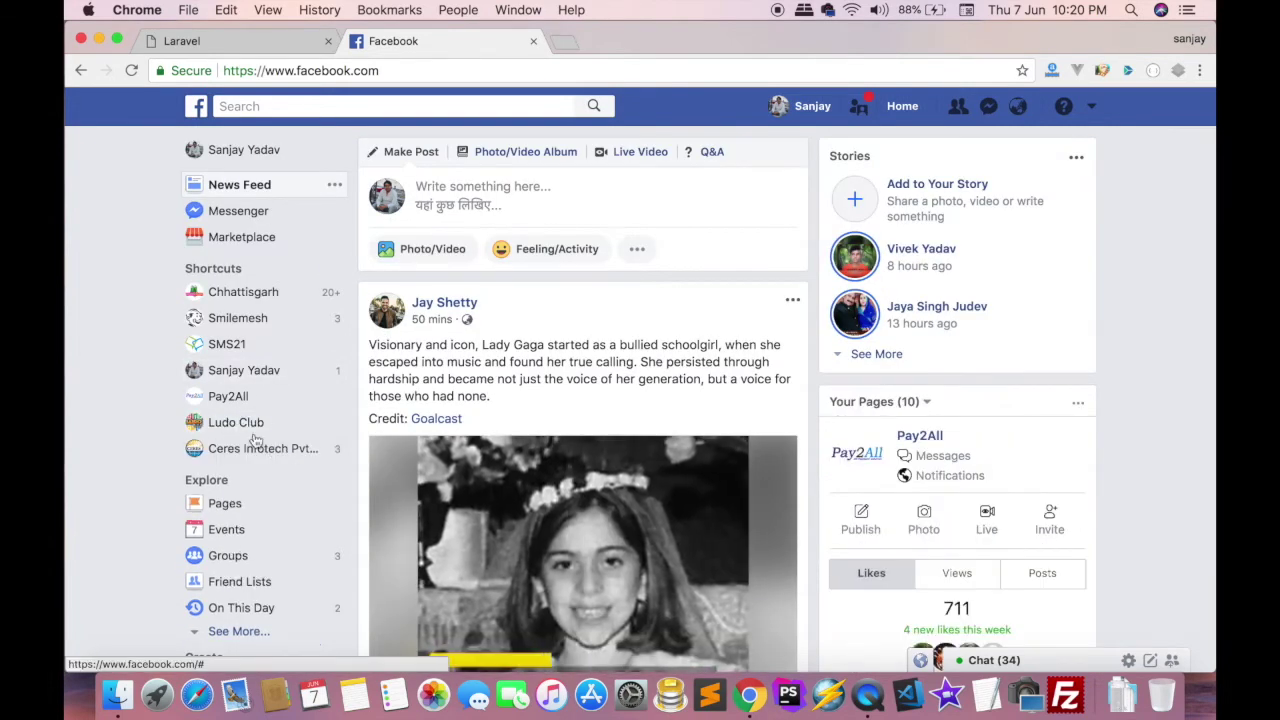
{"action": "left_click", "coordinate": [244, 370]}
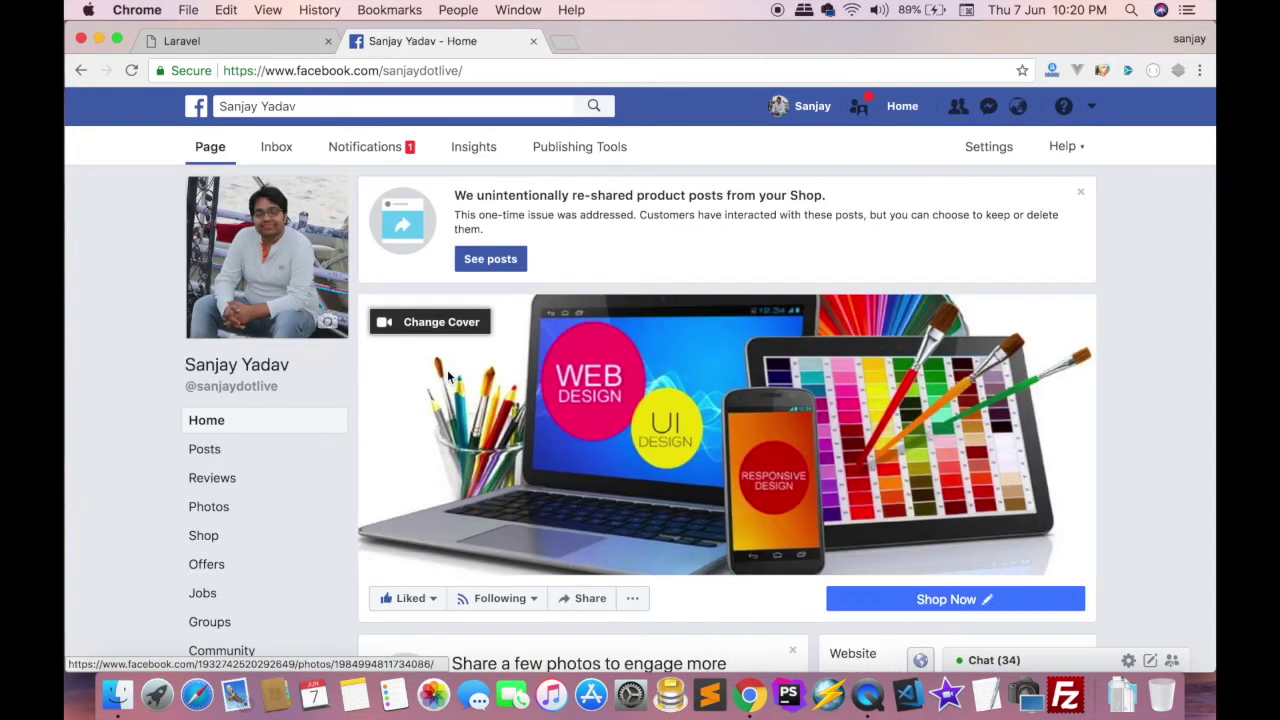
{"action": "scroll", "coordinate": [385, 403], "scroll_direction": "down", "scroll_amount": 1}
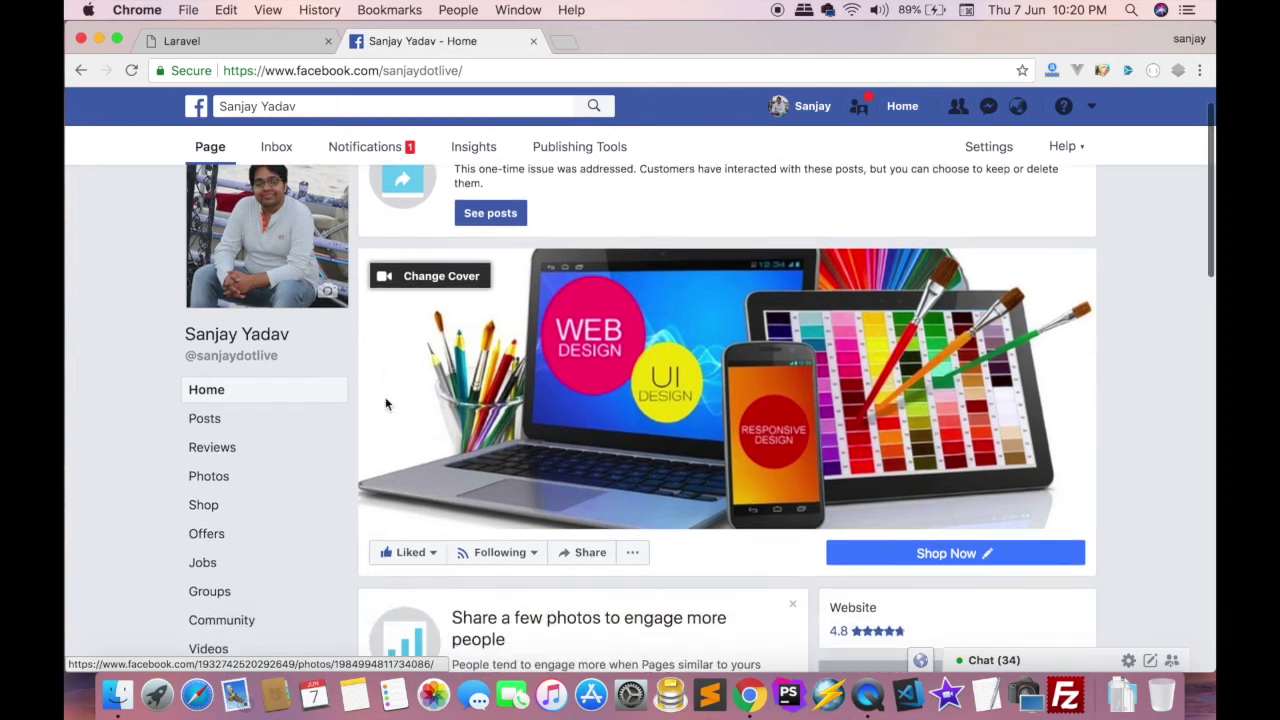
{"action": "scroll", "coordinate": [385, 400], "scroll_direction": "up", "scroll_amount": 1}
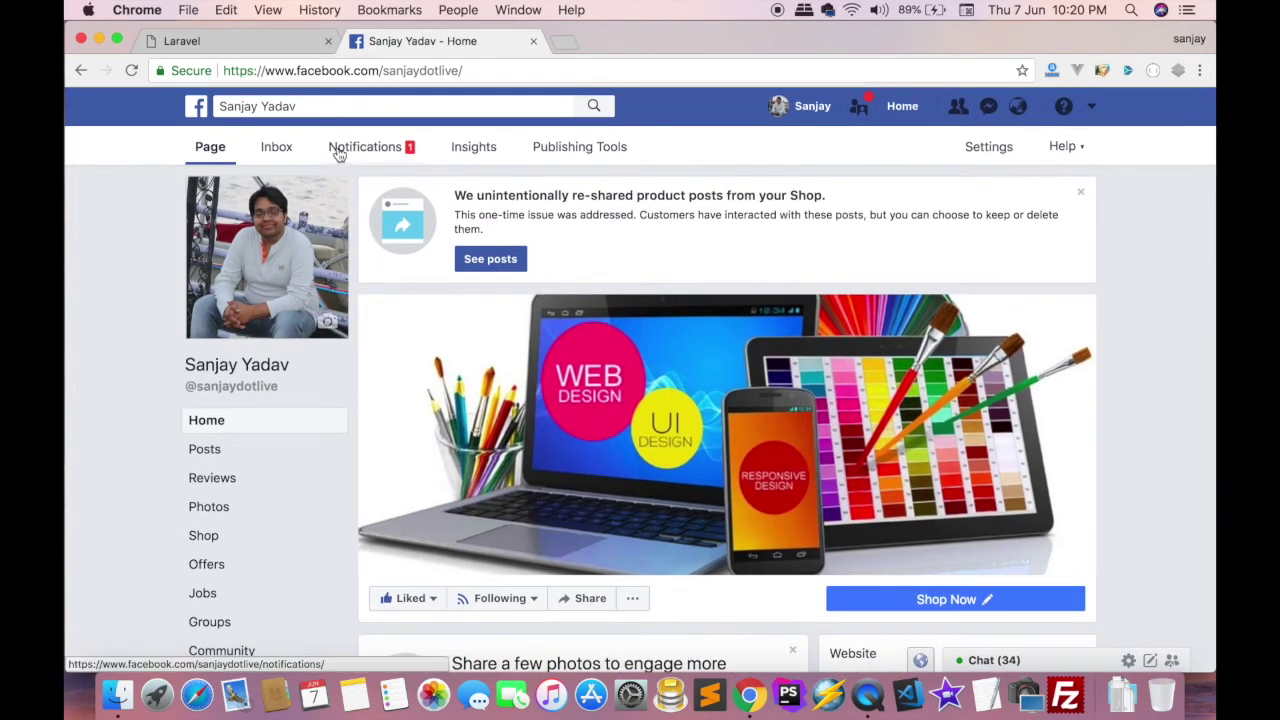
- Go to the Page's Messenger Platform settings down to the Customer Chat Plugin section
{"action": "left_click", "coordinate": [990, 150]}
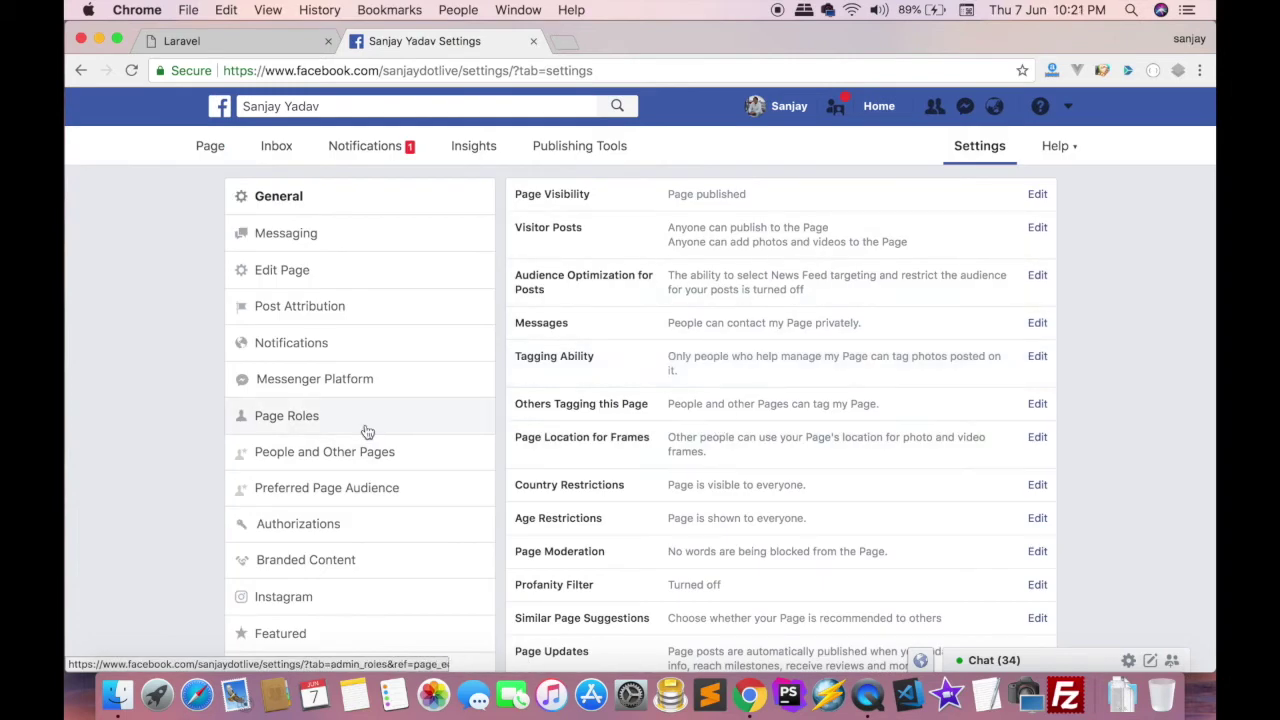
{"action": "left_click", "coordinate": [300, 392]}
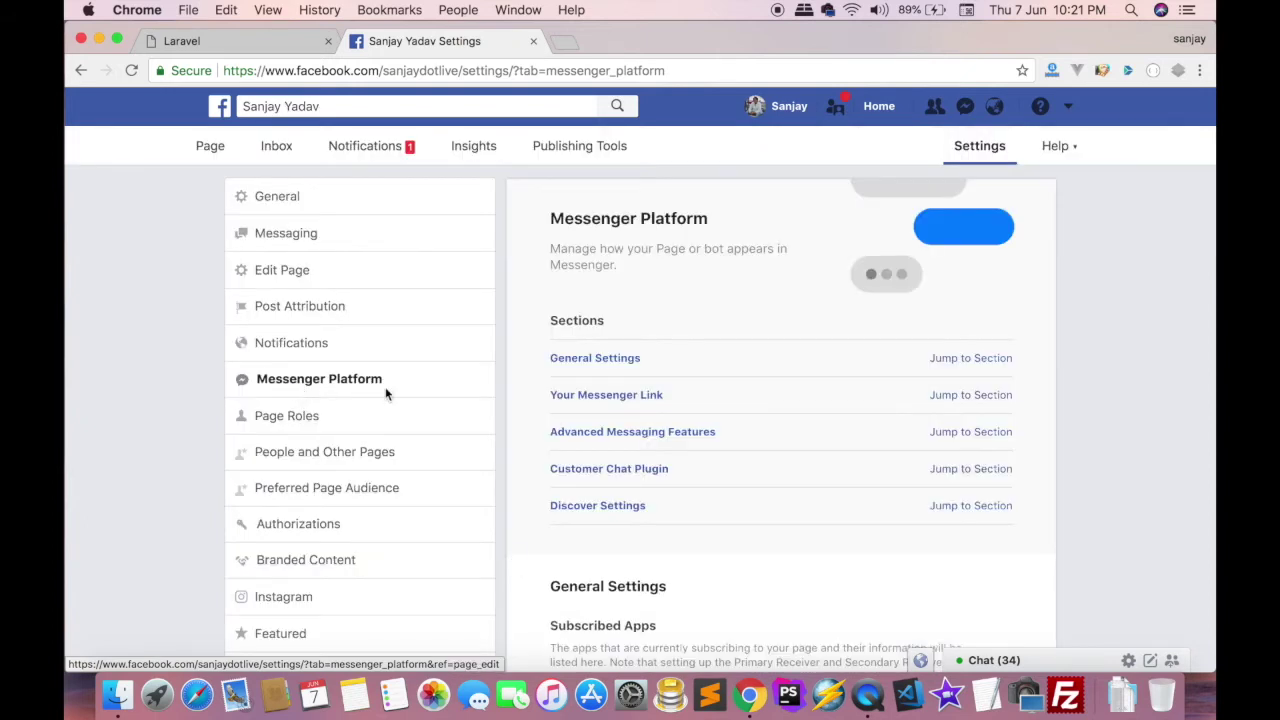
{"action": "scroll", "coordinate": [557, 429], "scroll_direction": "down", "scroll_amount": 4}
{"action": "scroll", "coordinate": [557, 430], "scroll_direction": "down", "scroll_amount": 10}
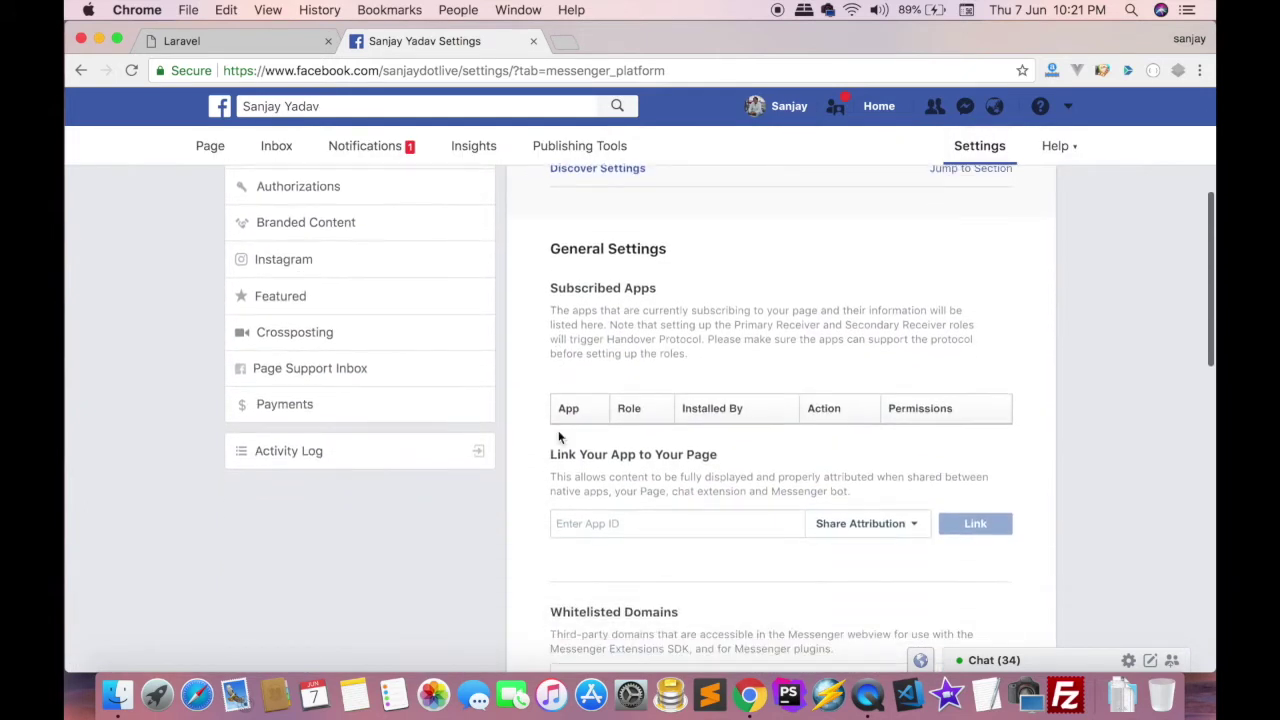
{"action": "scroll", "coordinate": [558, 430], "scroll_direction": "down", "scroll_amount": 2}
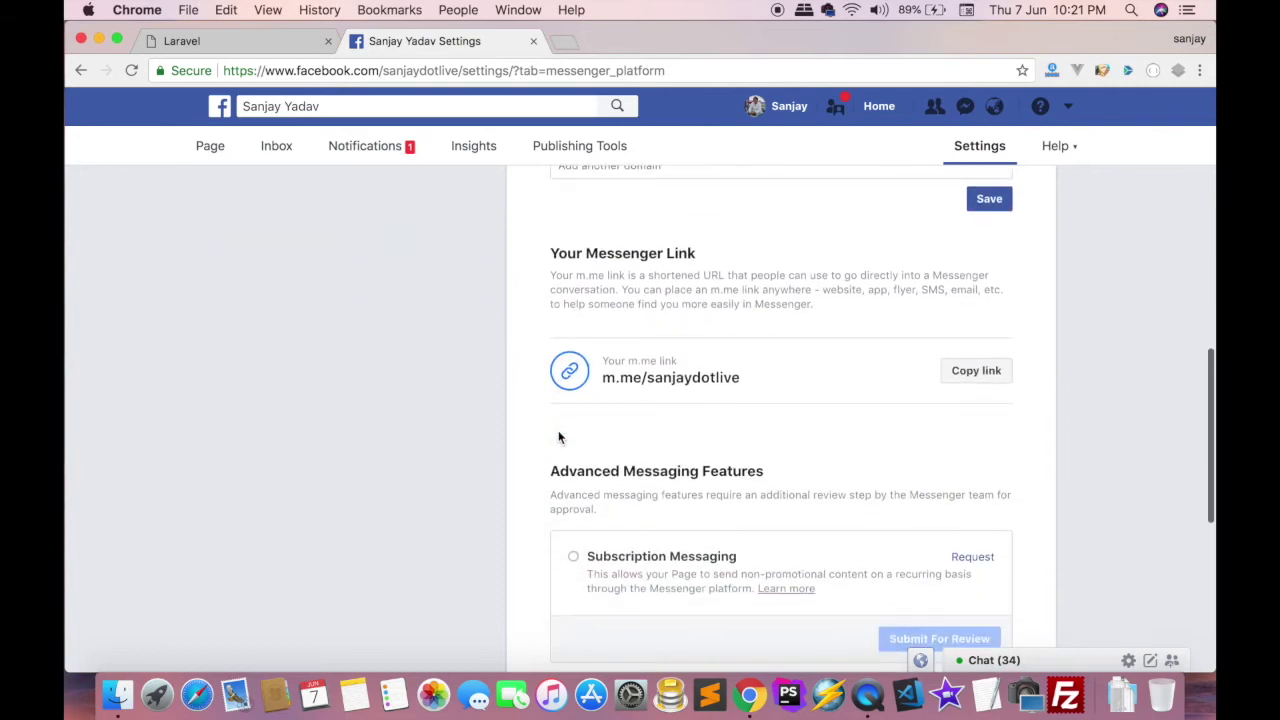
{"action": "scroll", "coordinate": [558, 430], "scroll_direction": "down", "scroll_amount": 2}
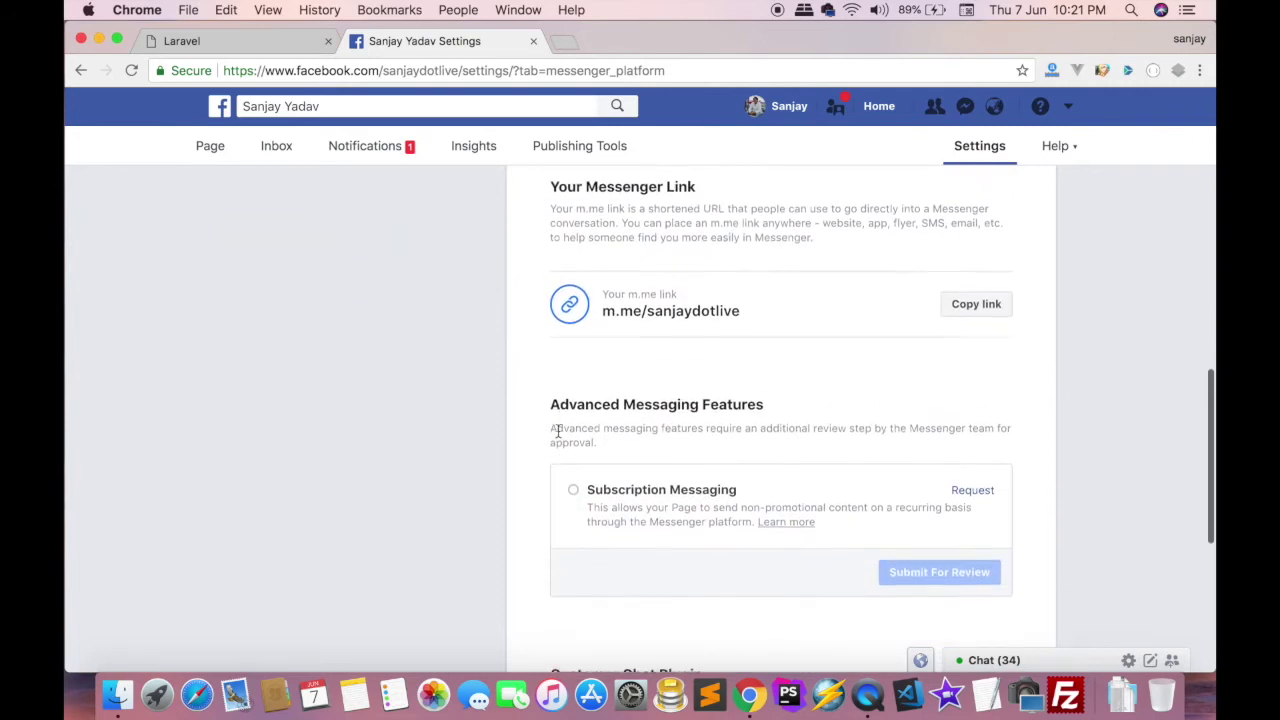
{"action": "scroll", "coordinate": [571, 426], "scroll_direction": "down", "scroll_amount": 3}
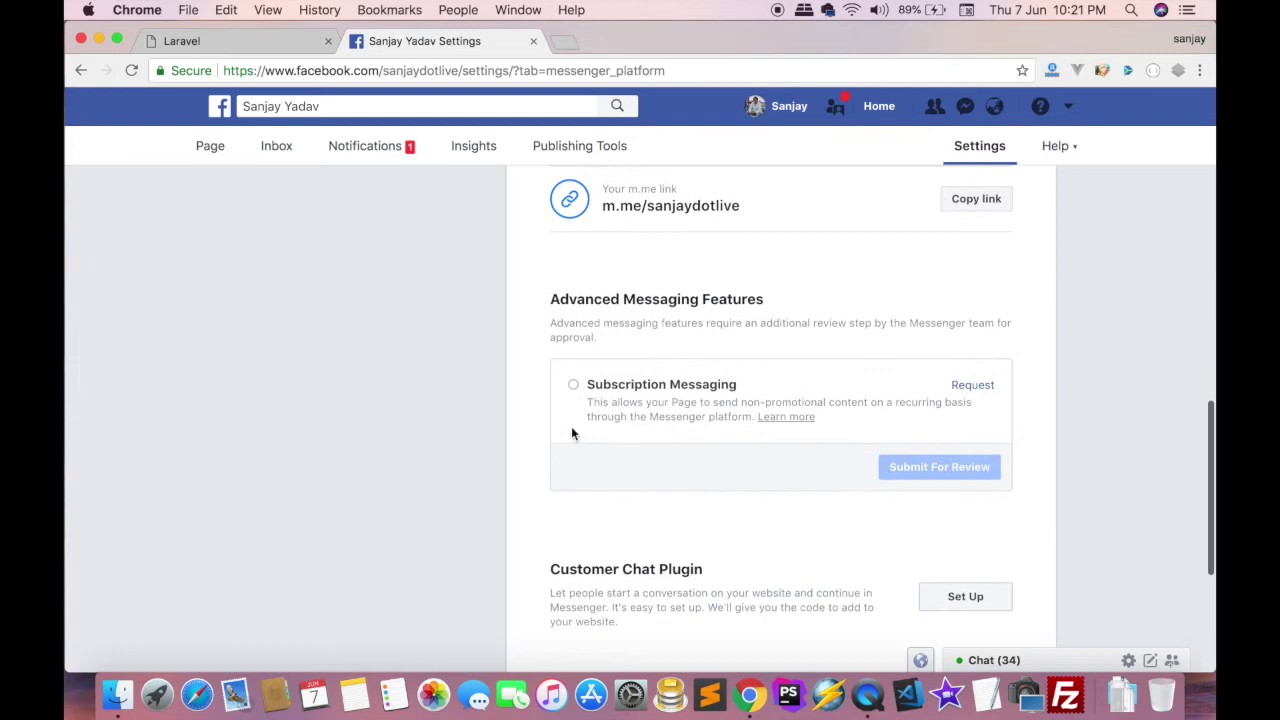
{"action": "scroll", "coordinate": [622, 421], "scroll_direction": "down", "scroll_amount": 3}
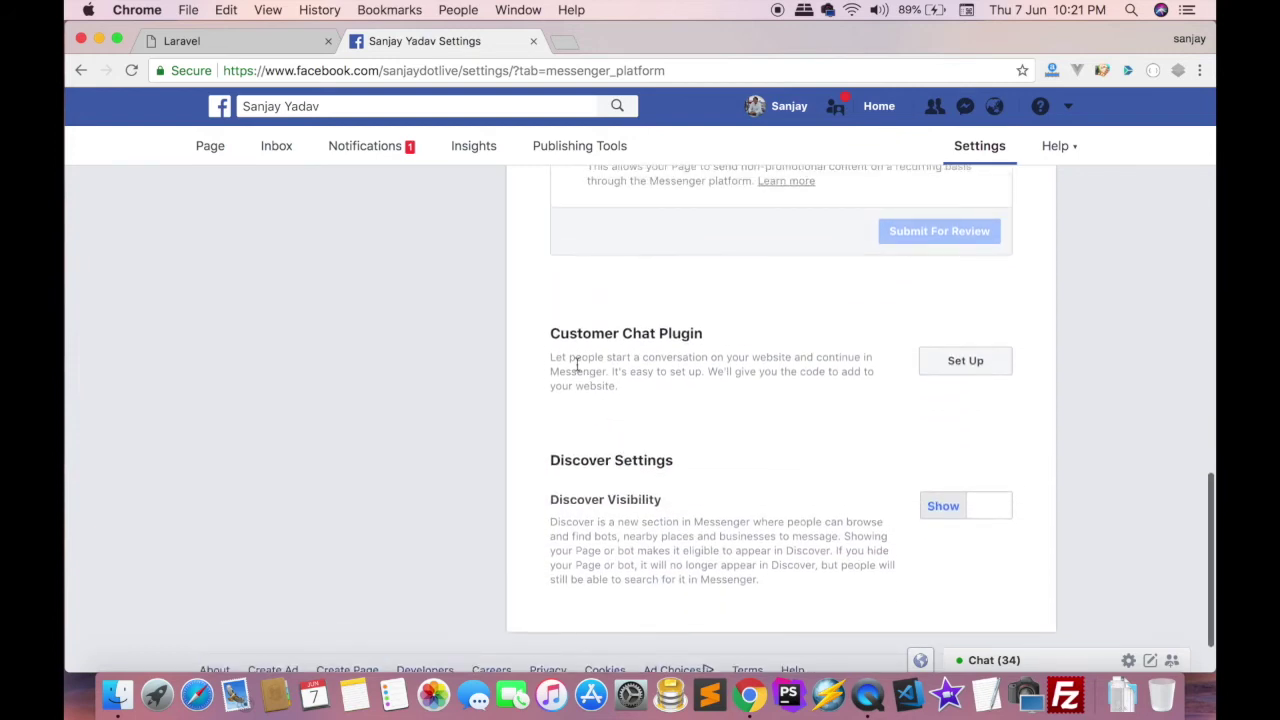
{"action": "left_click_drag", "start_coordinate": [551, 340], "coordinate": [706, 338]}
{"action": "left_click", "coordinate": [704, 395]}
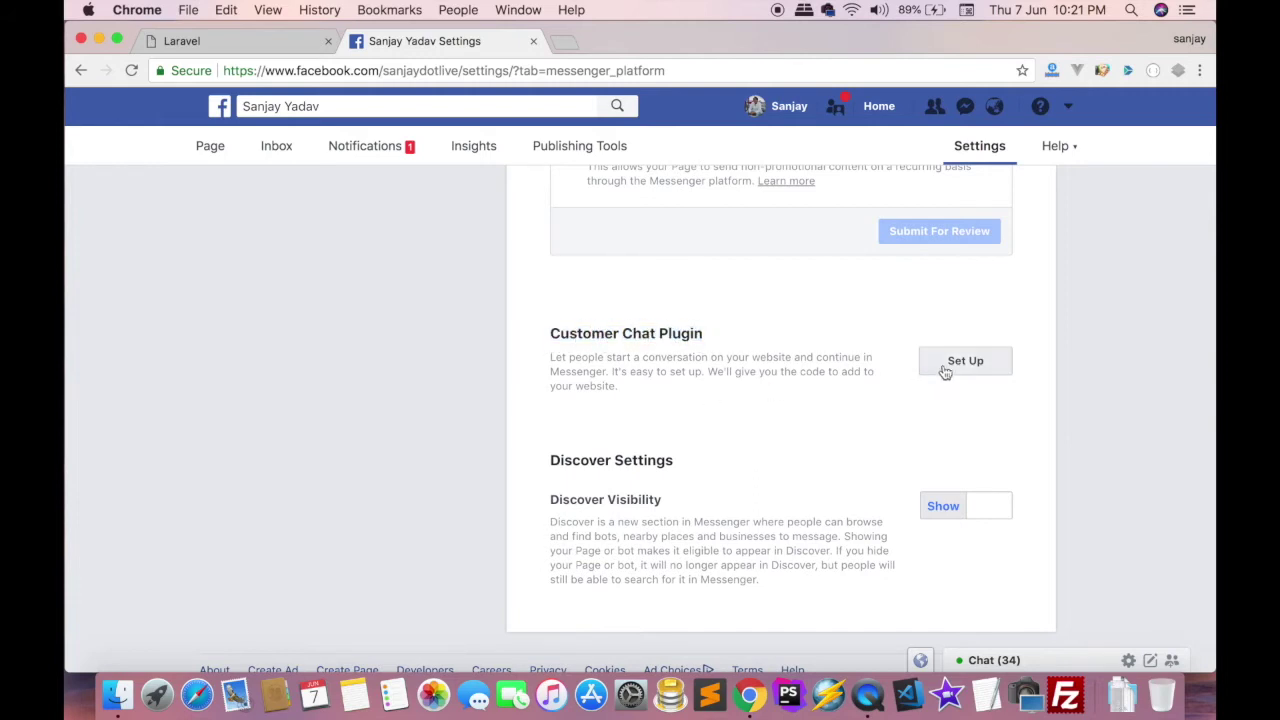
- Start the Customer Chat Plugin setup and move past the intro
{"action": "left_click", "coordinate": [956, 368]}
{"action": "scroll", "coordinate": [673, 406], "scroll_direction": "down", "scroll_amount": 3}
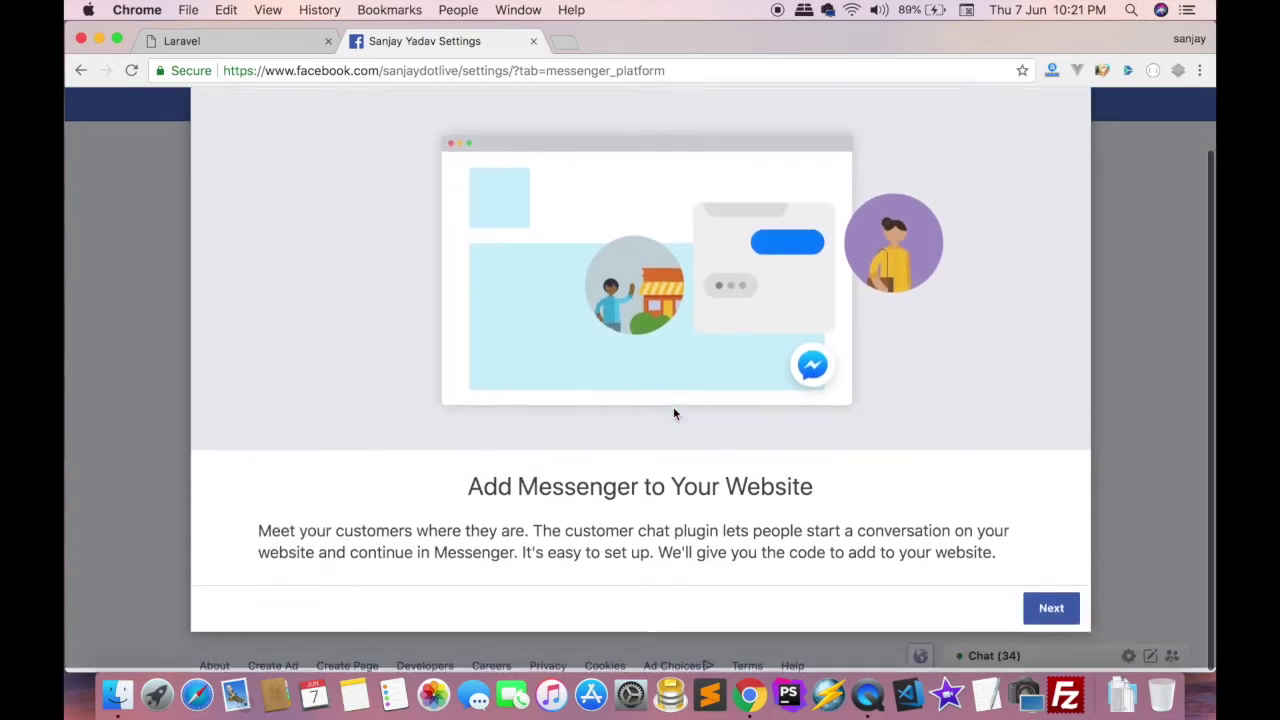
{"action": "scroll", "coordinate": [450, 283], "scroll_direction": "up", "scroll_amount": 2}
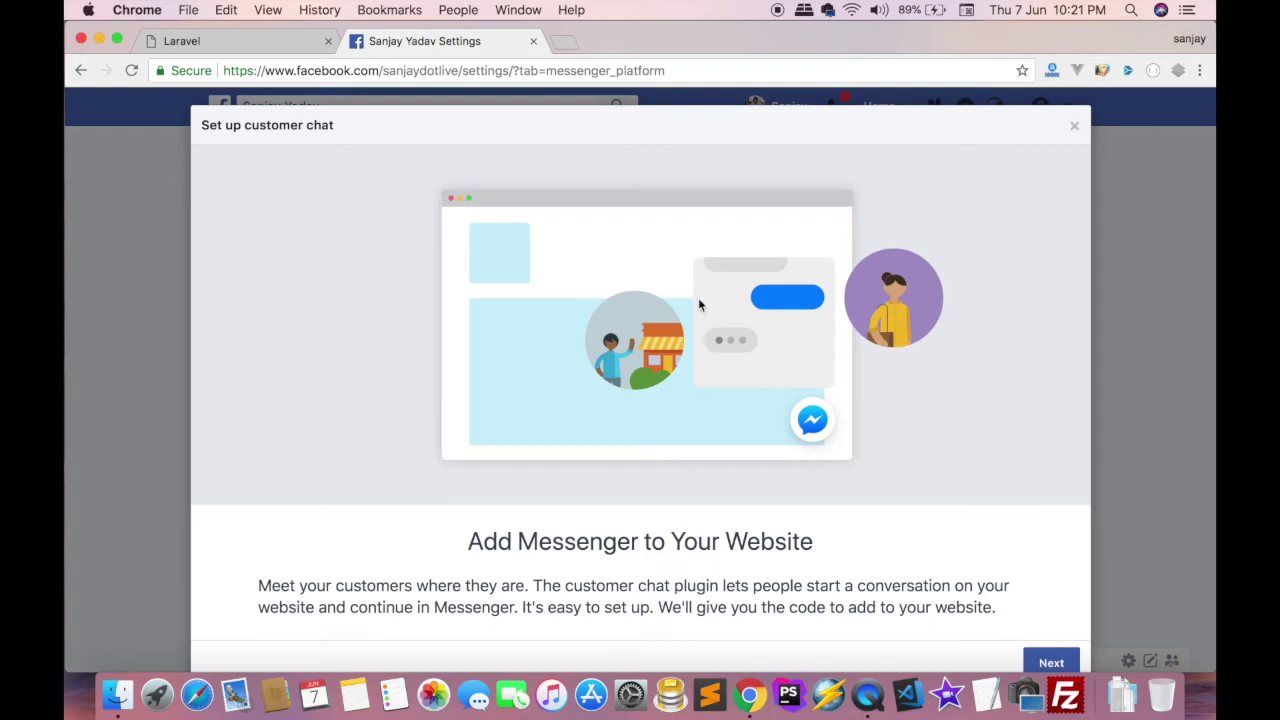
{"action": "scroll", "coordinate": [786, 446], "scroll_direction": "down", "scroll_amount": 2}
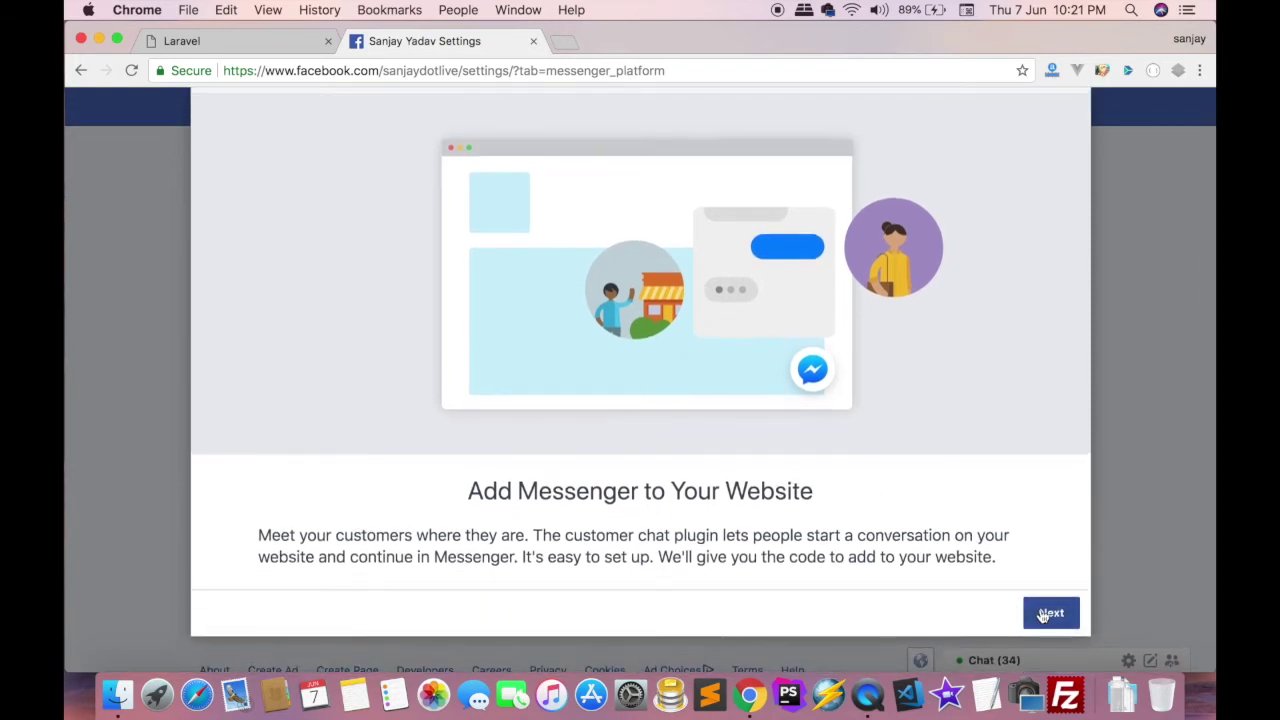
{"action": "left_click", "coordinate": [1047, 612]}
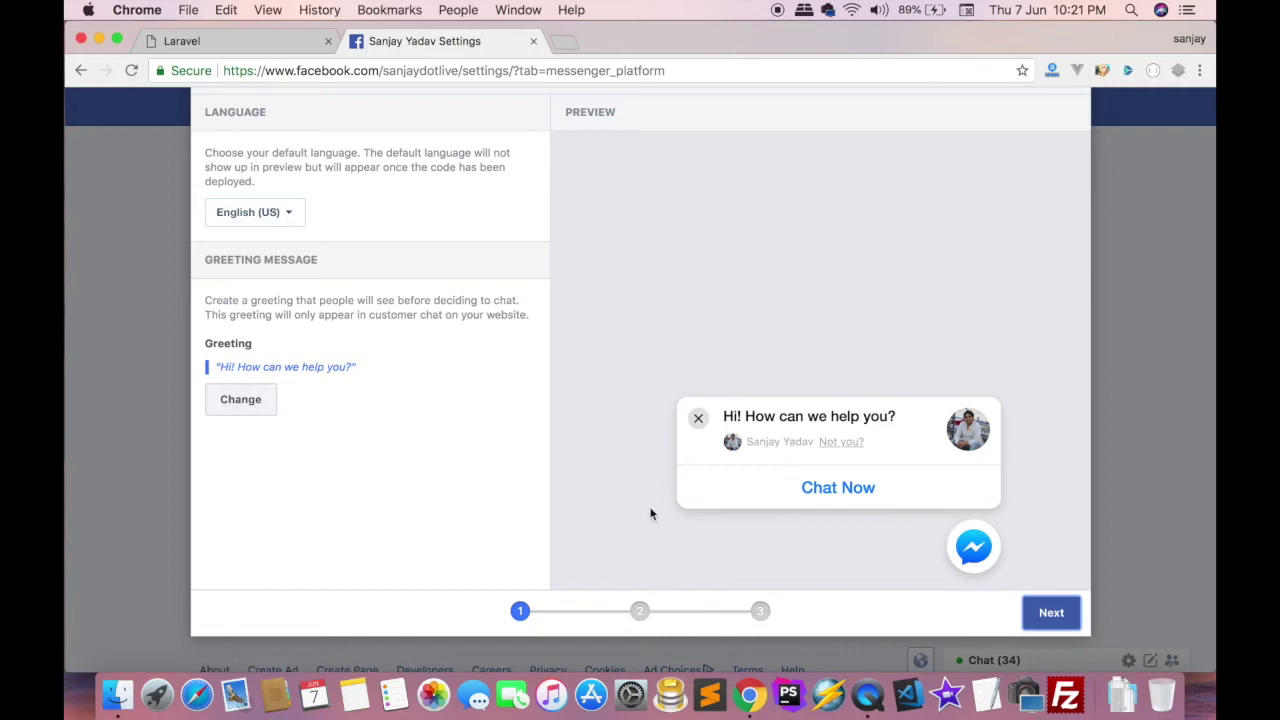
{"action": "scroll", "coordinate": [430, 330], "scroll_direction": "up", "scroll_amount": 1}
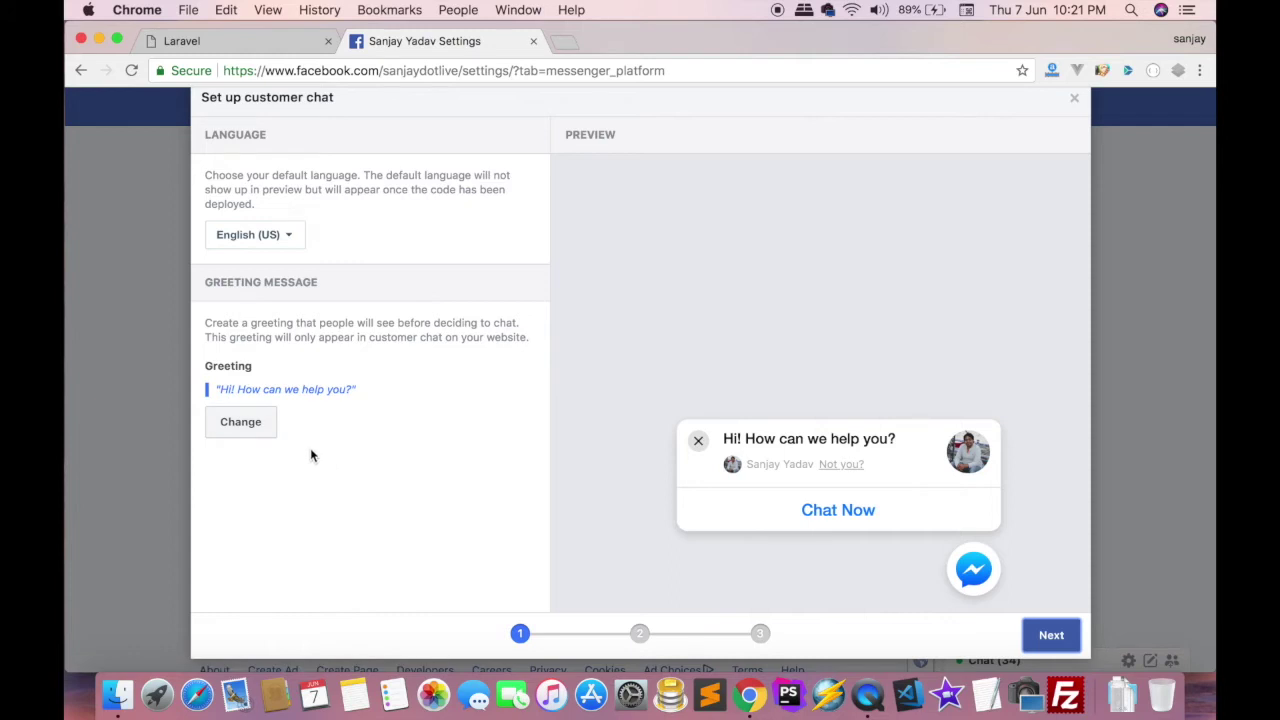
- Keep the default greeting and advance through response time and appearance to the code step
{"action": "left_click", "coordinate": [240, 422]}
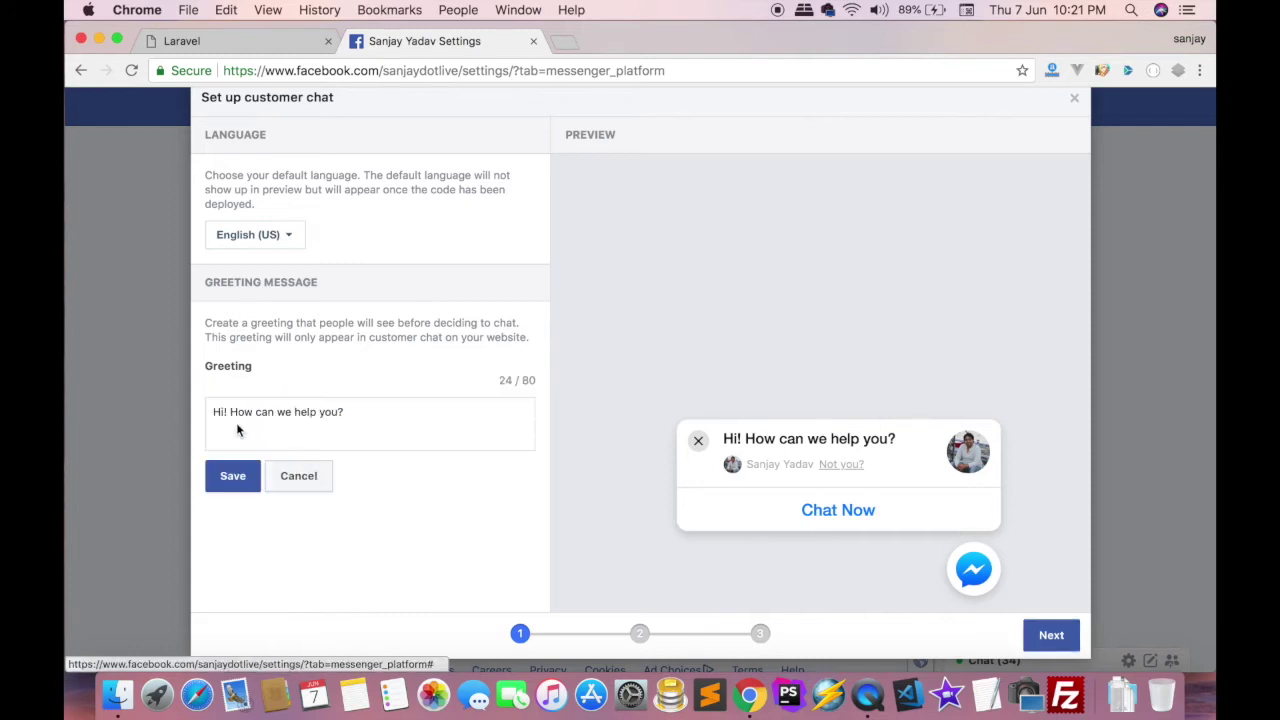
{"action": "left_click", "coordinate": [297, 484]}
{"action": "scroll", "coordinate": [437, 494], "scroll_direction": "down", "scroll_amount": 1}
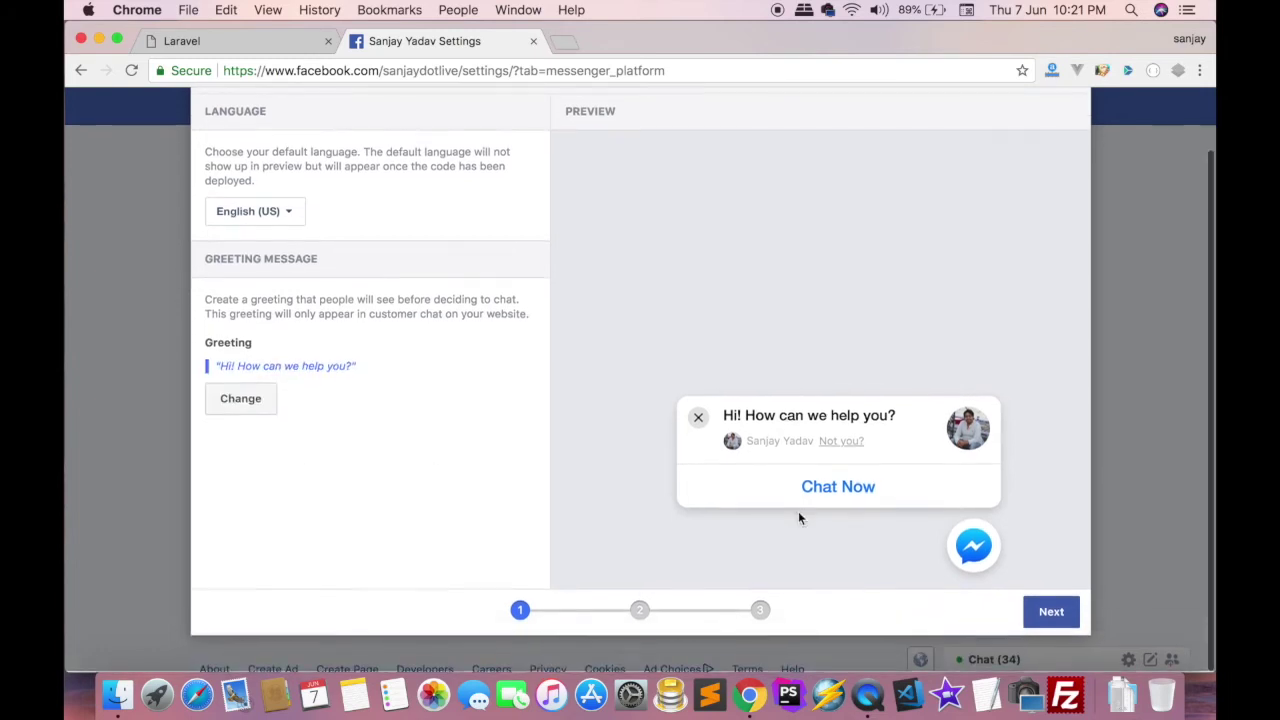
{"action": "left_click", "coordinate": [1051, 612]}
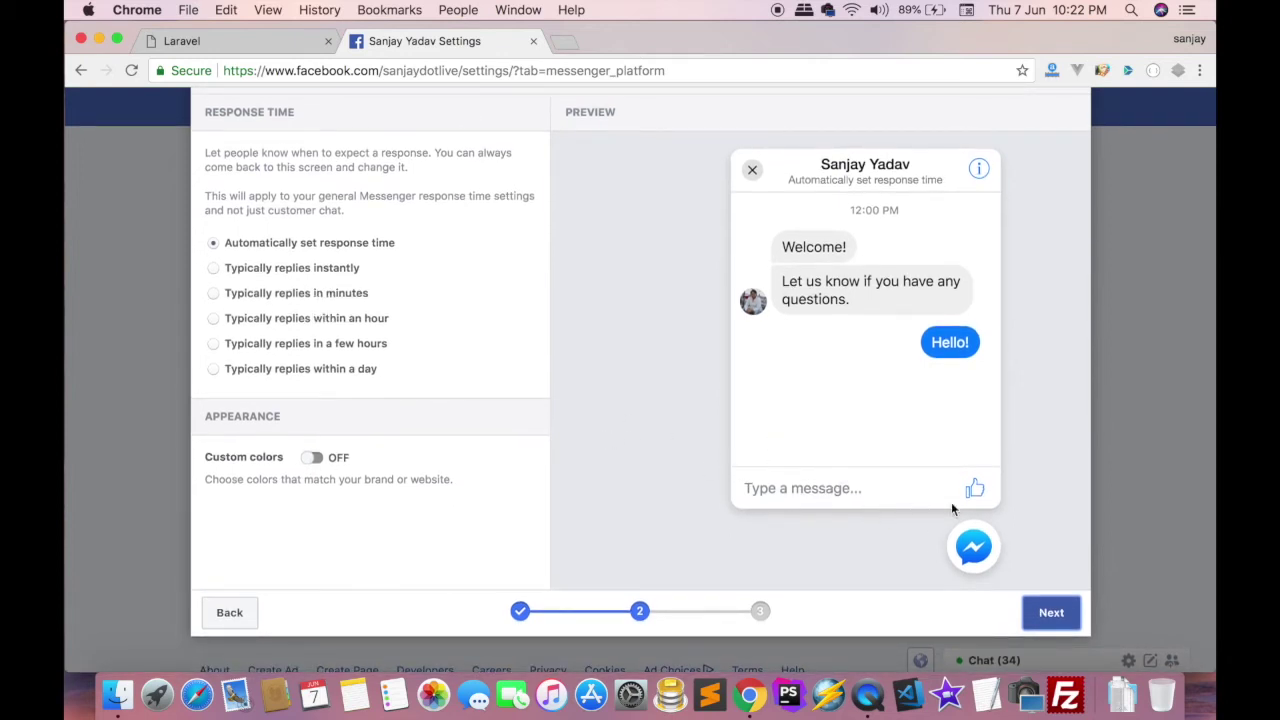
{"action": "left_click", "coordinate": [1051, 612]}
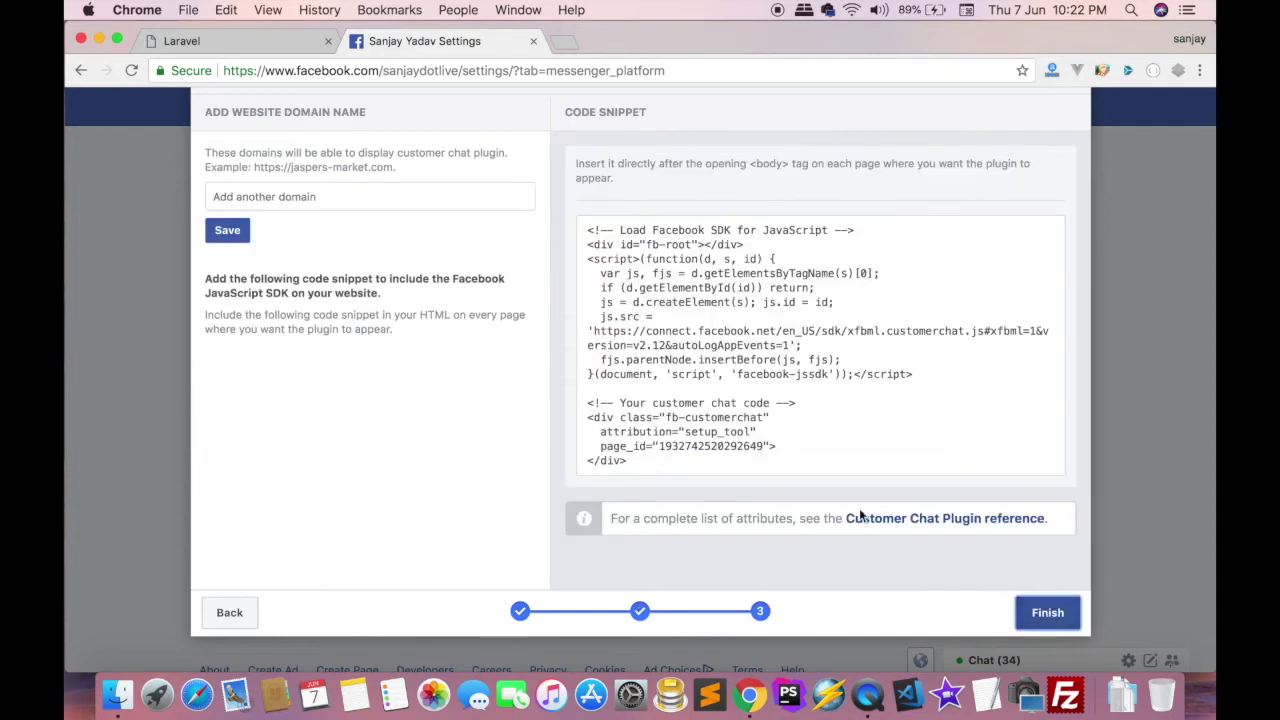
{"action": "mouse_move", "coordinate": [658, 298]}
{"action": "left_click", "coordinate": [344, 204]}
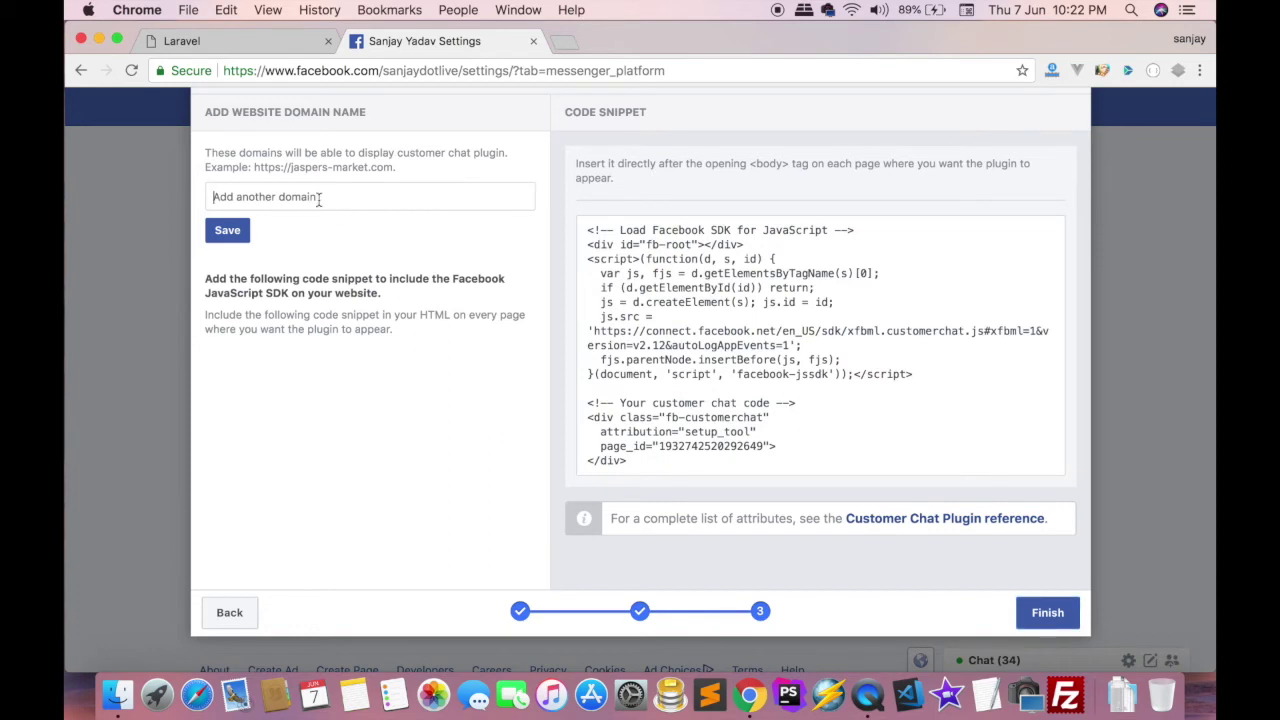
{"action": "type", "text": "bceres.com"}
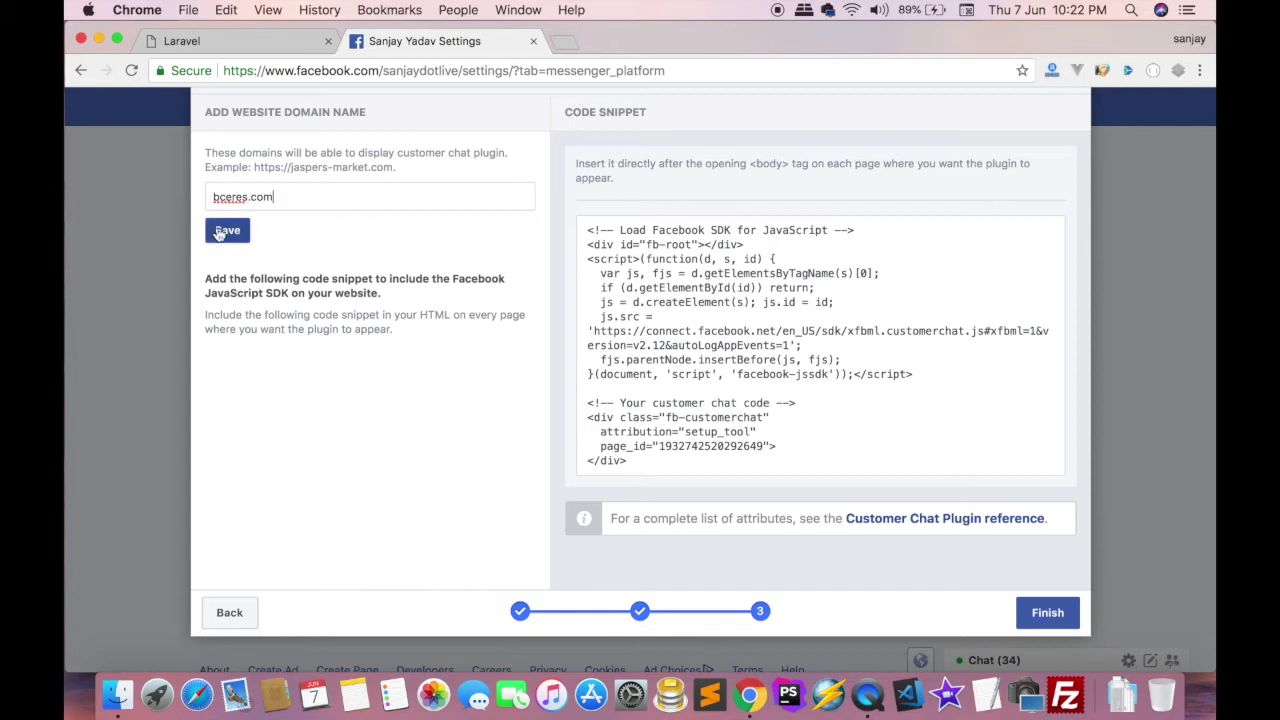
{"action": "left_click", "coordinate": [219, 233]}
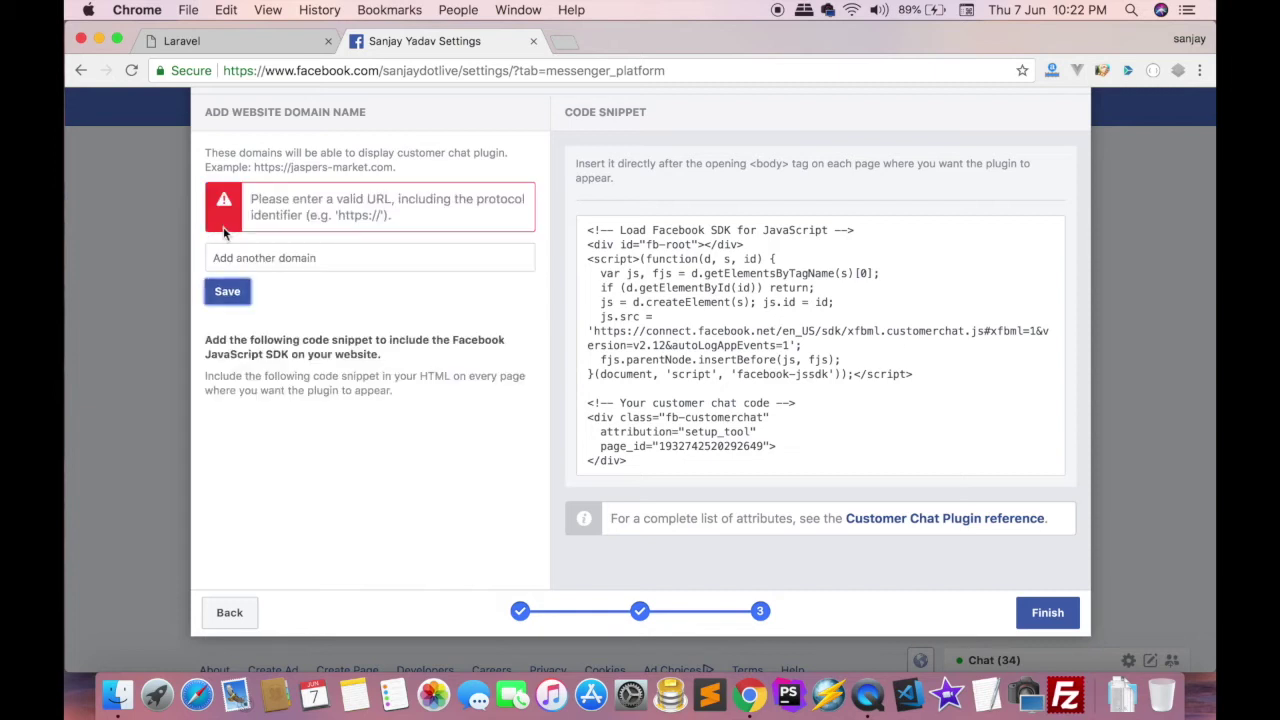
{"action": "left_click", "coordinate": [327, 254]}
{"action": "type", "text": "ht"}
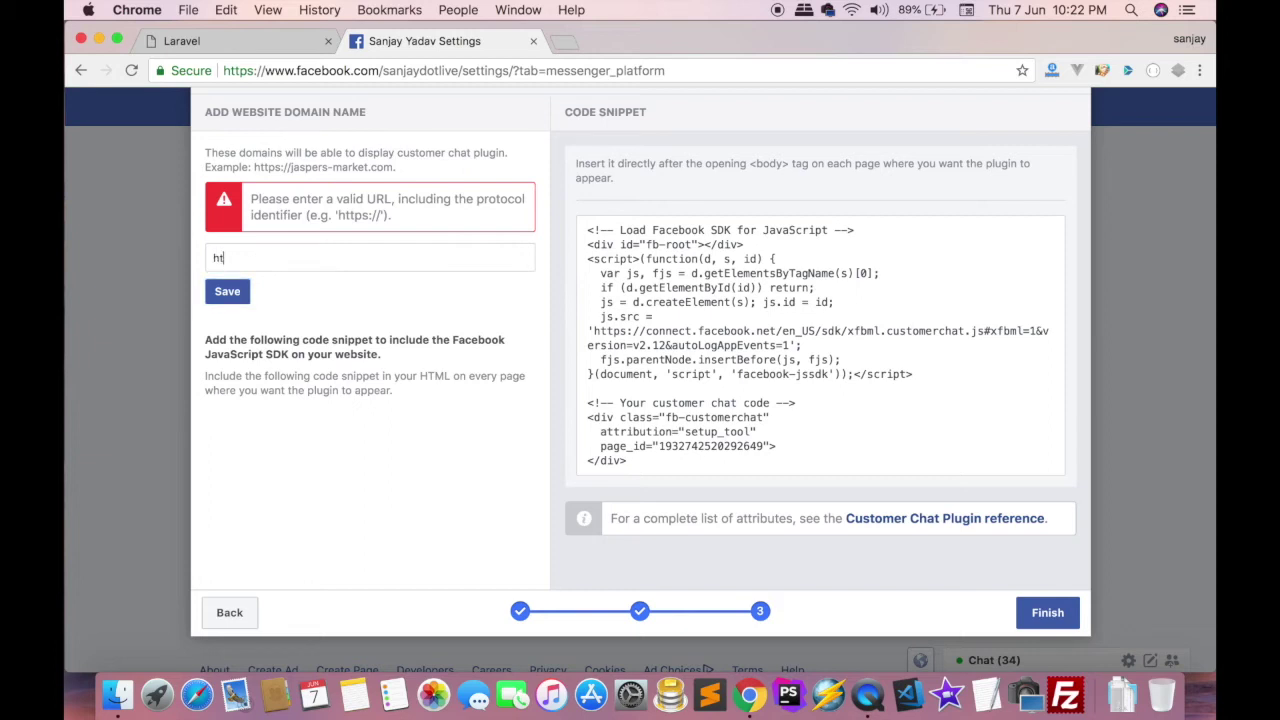
{"action": "type", "text": "tp://bceres.com"}
{"action": "left_click", "coordinate": [227, 291]}
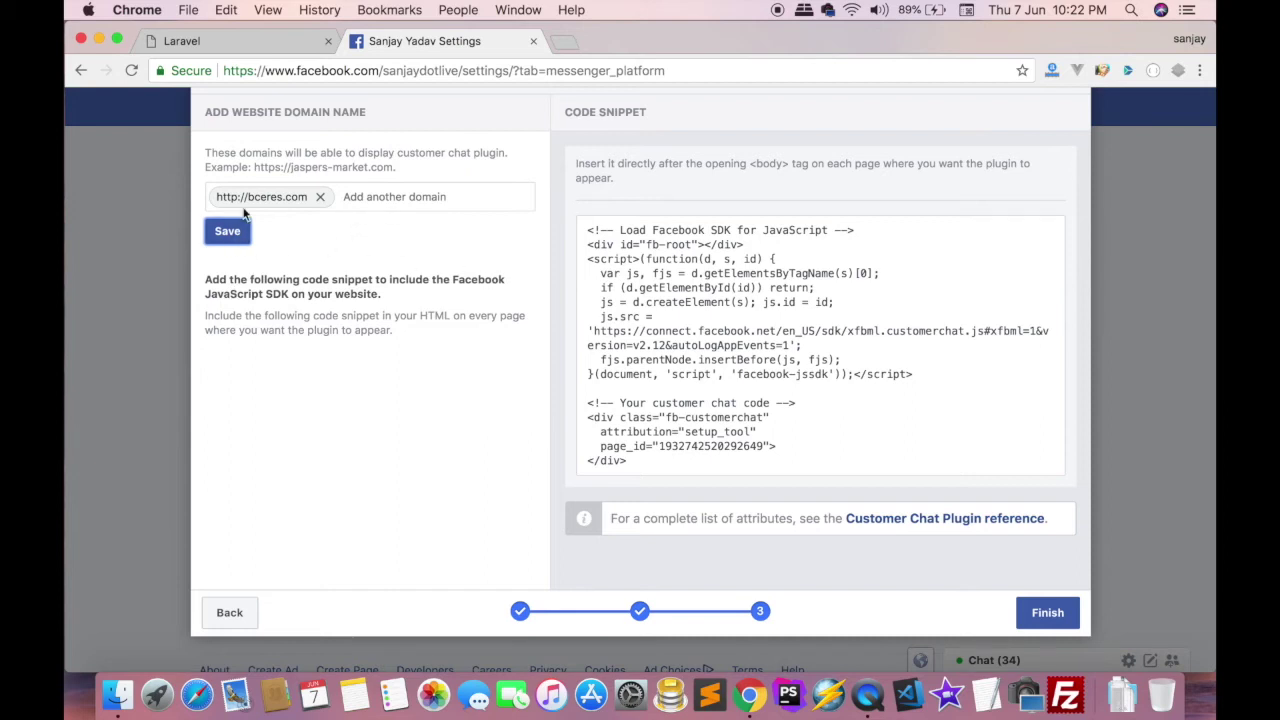
- Copy the chat plugin code snippet to the clipboard
{"action": "mouse_move", "coordinate": [660, 337]}
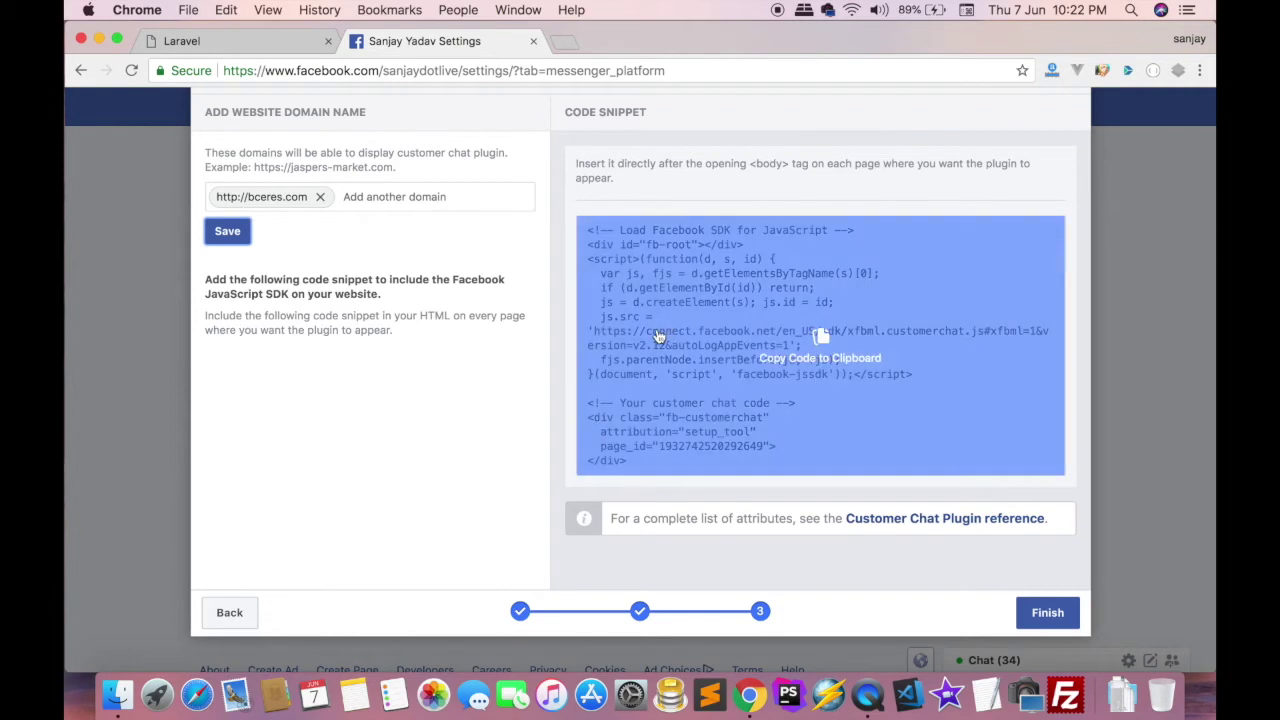
{"action": "left_click", "coordinate": [726, 320]}
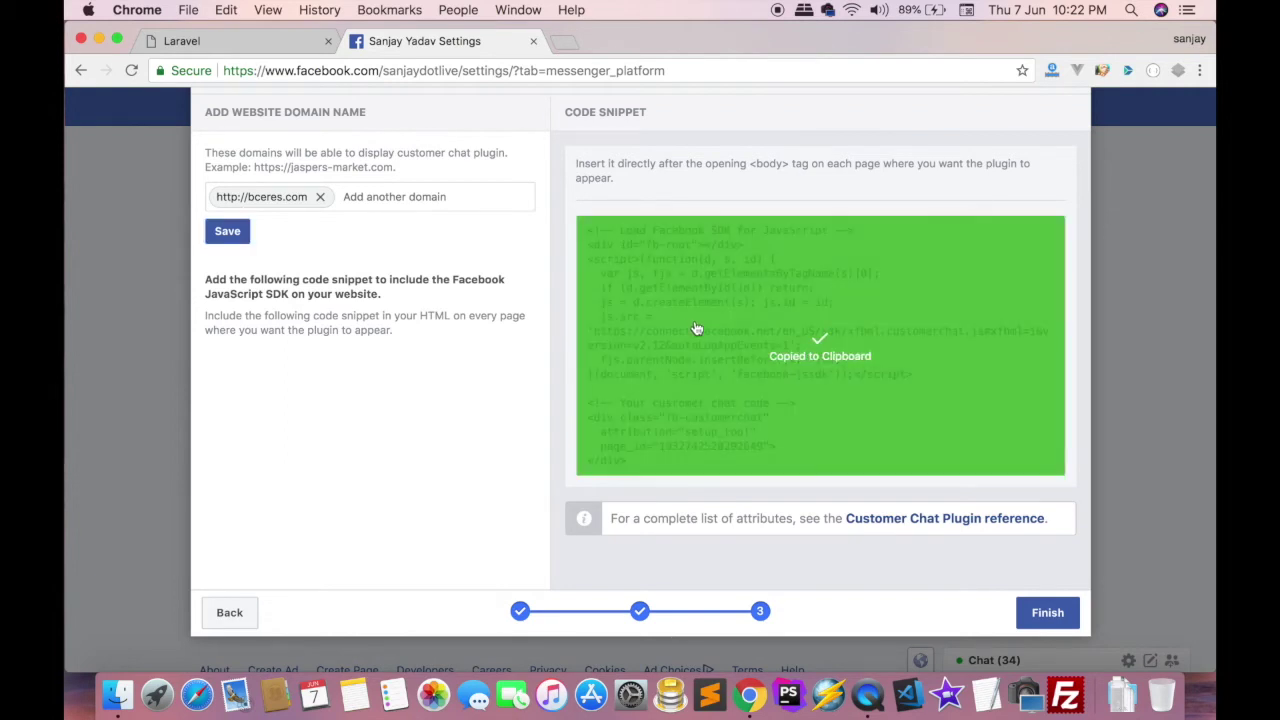
{"action": "left_click", "coordinate": [765, 377]}
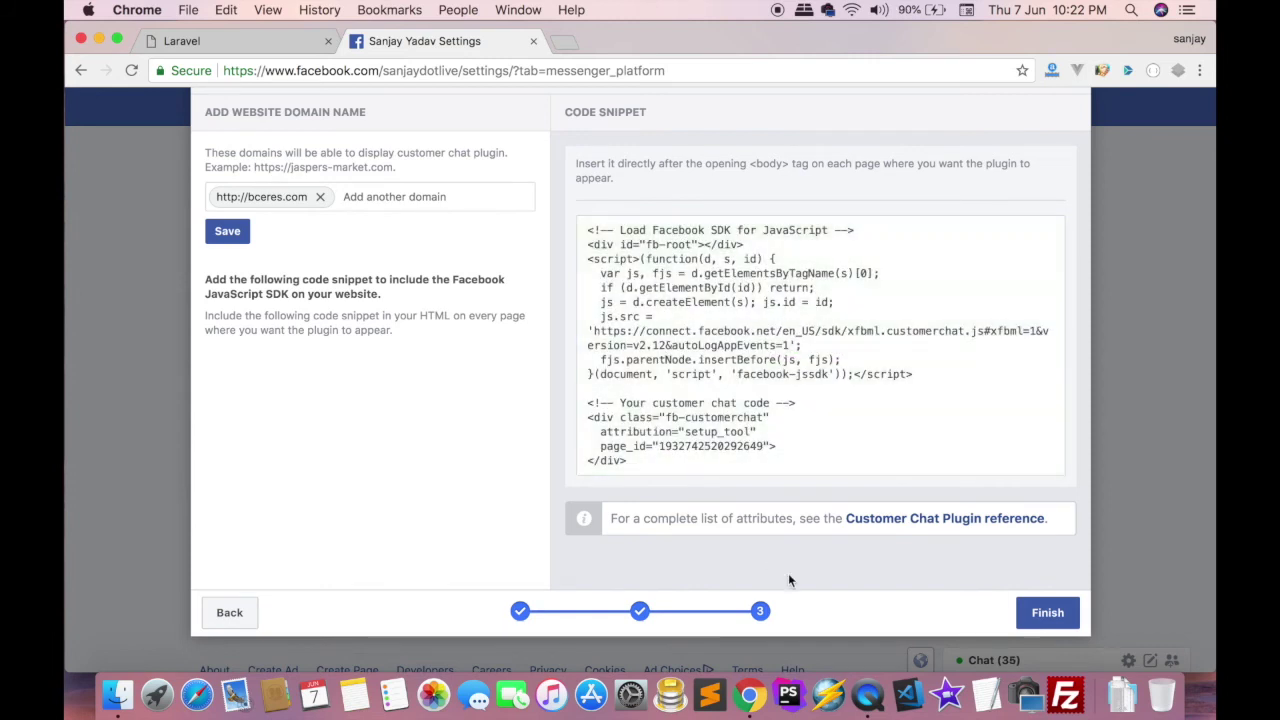
{"action": "left_click", "coordinate": [1068, 700]}
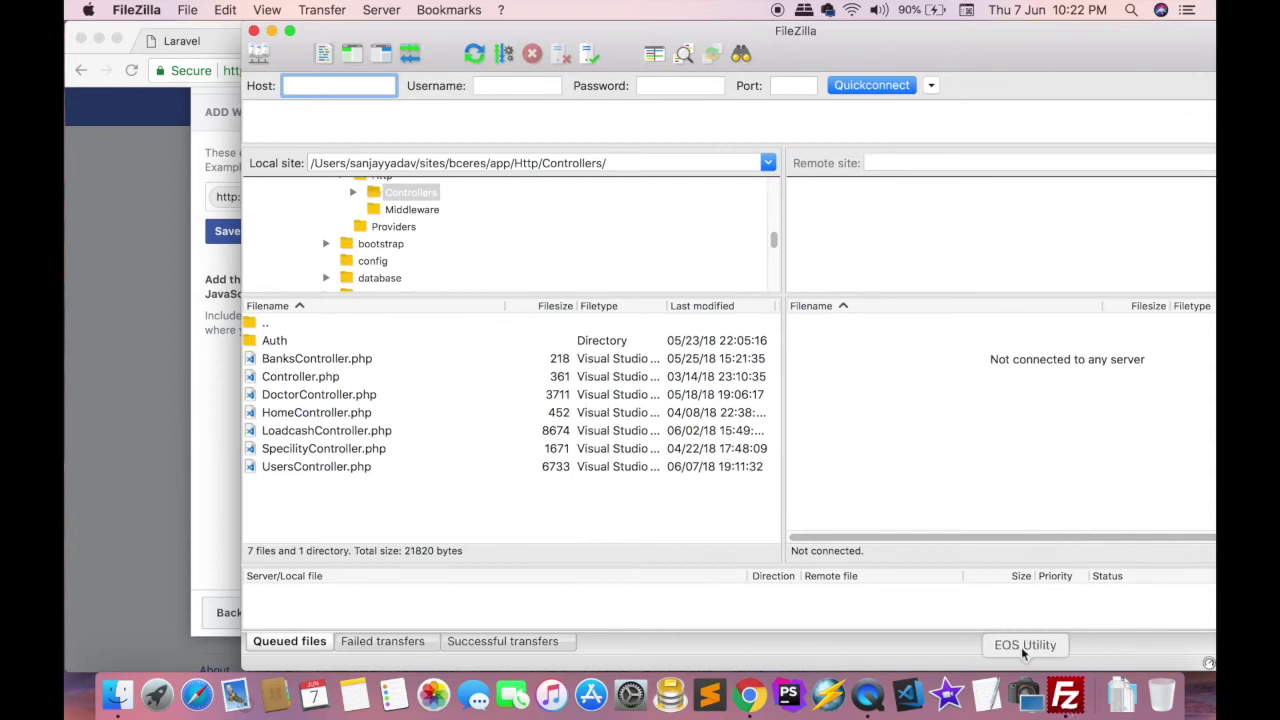
- Connect to the saved bceres site from FileZilla's Site Manager
{"action": "key", "text": "super+s"}
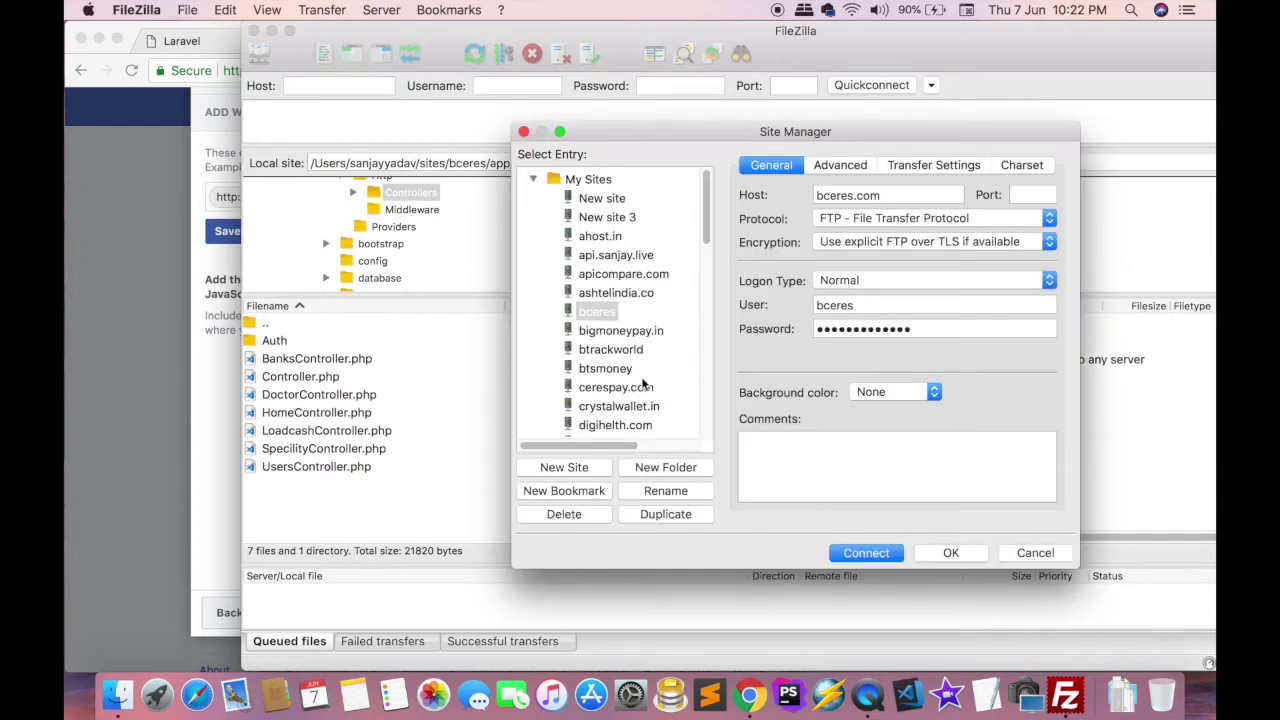
{"action": "left_click", "coordinate": [580, 315]}
{"action": "double_click", "coordinate": [580, 315]}
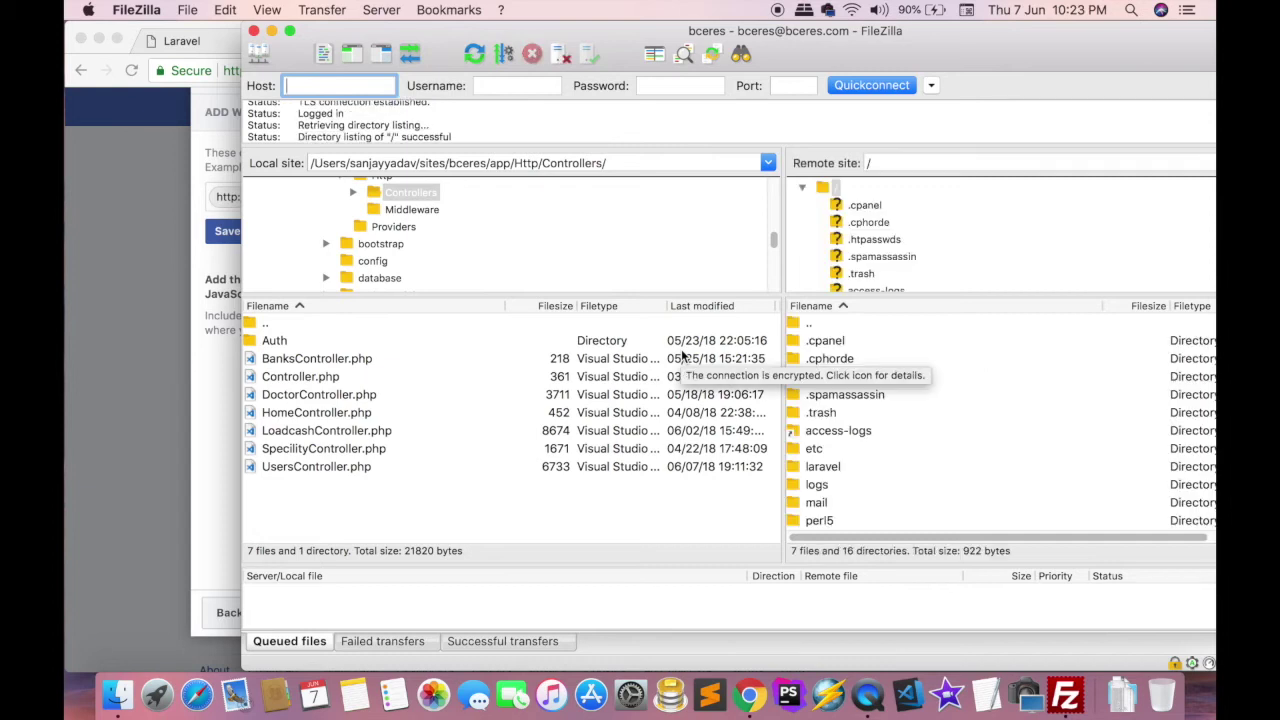
- Navigate the server to the /laravel/resources/views folder
{"action": "left_click", "coordinate": [876, 378]}
{"action": "key", "text": "Down"}
{"action": "key", "text": "Down"}
{"action": "key", "text": "Down"}
{"action": "key", "text": "Down"}
{"action": "key", "text": "Down"}
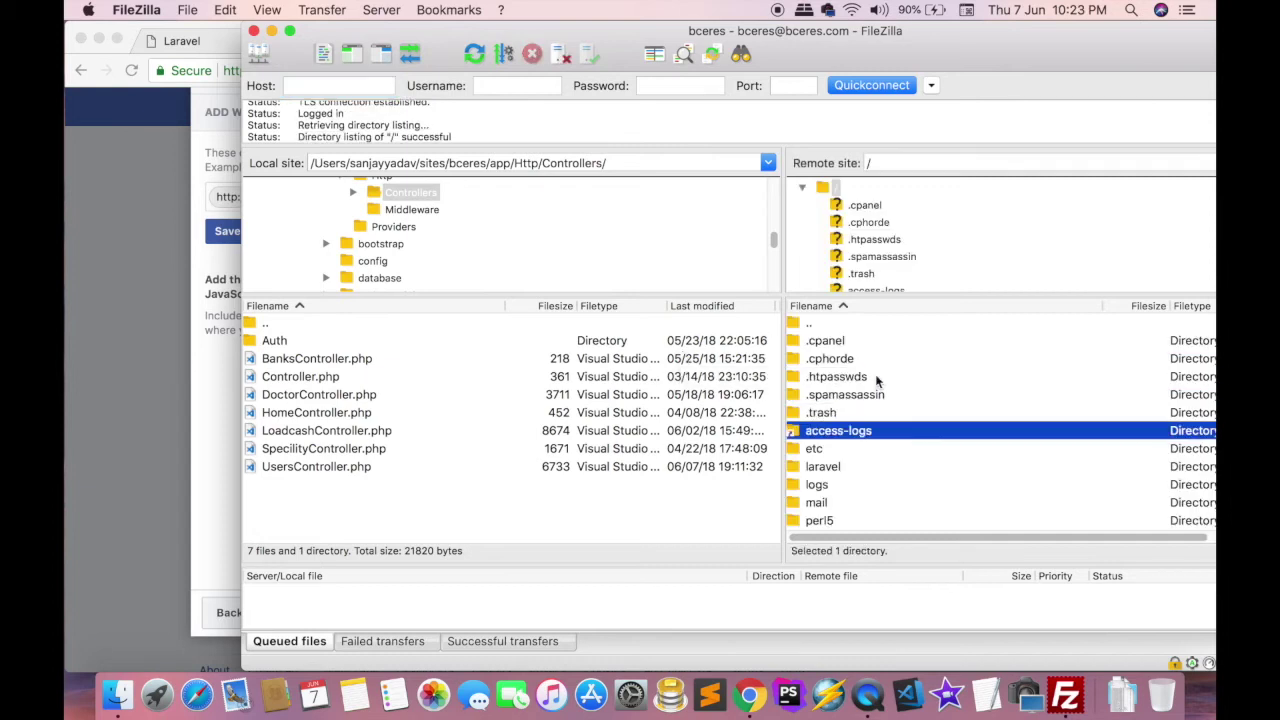
{"action": "key", "text": "Return"}
{"action": "key", "text": "Down"}
{"action": "key", "text": "Down"}
{"action": "key", "text": "Down"}
{"action": "key", "text": "Down"}
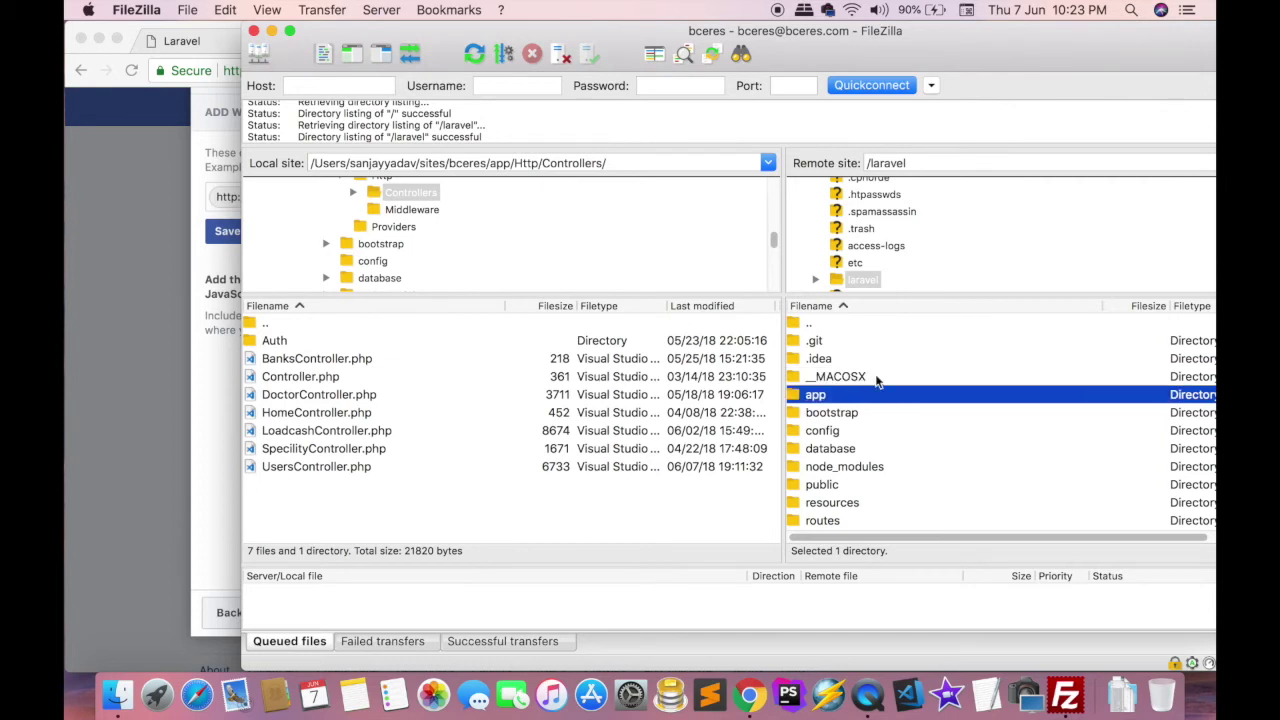
{"action": "key", "text": "Down"}
{"action": "key", "text": "Down"}
{"action": "key", "text": "Down"}
{"action": "key", "text": "Down"}
{"action": "key", "text": "Down"}
{"action": "key", "text": "Return"}
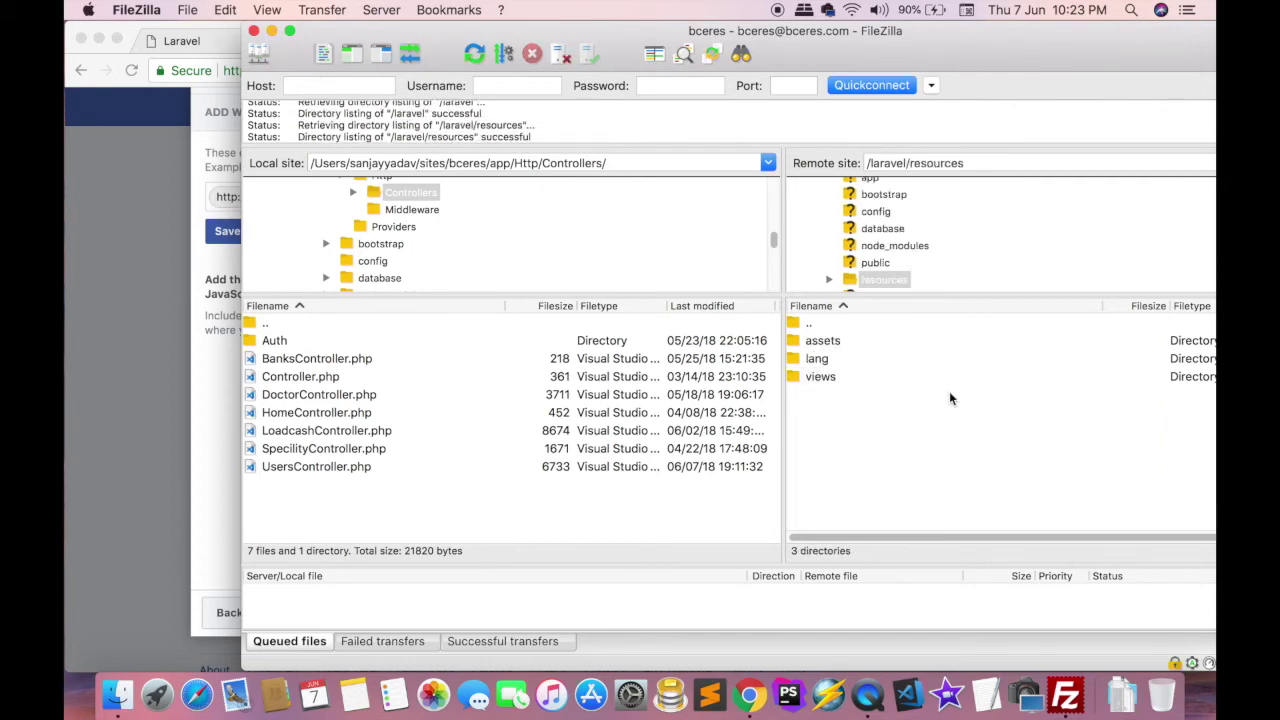
{"action": "key", "text": "Down"}
{"action": "key", "text": "Down"}
{"action": "key", "text": "Down"}
{"action": "key", "text": "Return"}
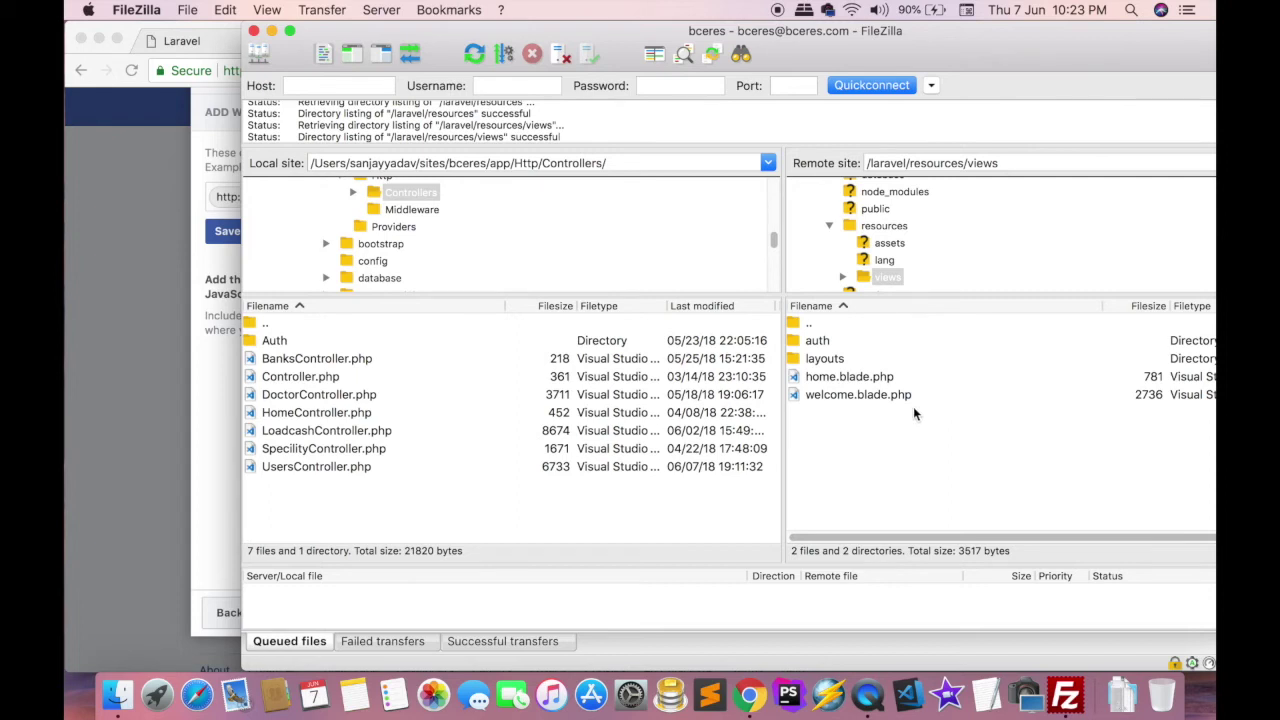
- Open welcome.blade.php with View/Edit
{"action": "left_click", "coordinate": [819, 399]}
{"action": "right_click", "coordinate": [819, 399]}
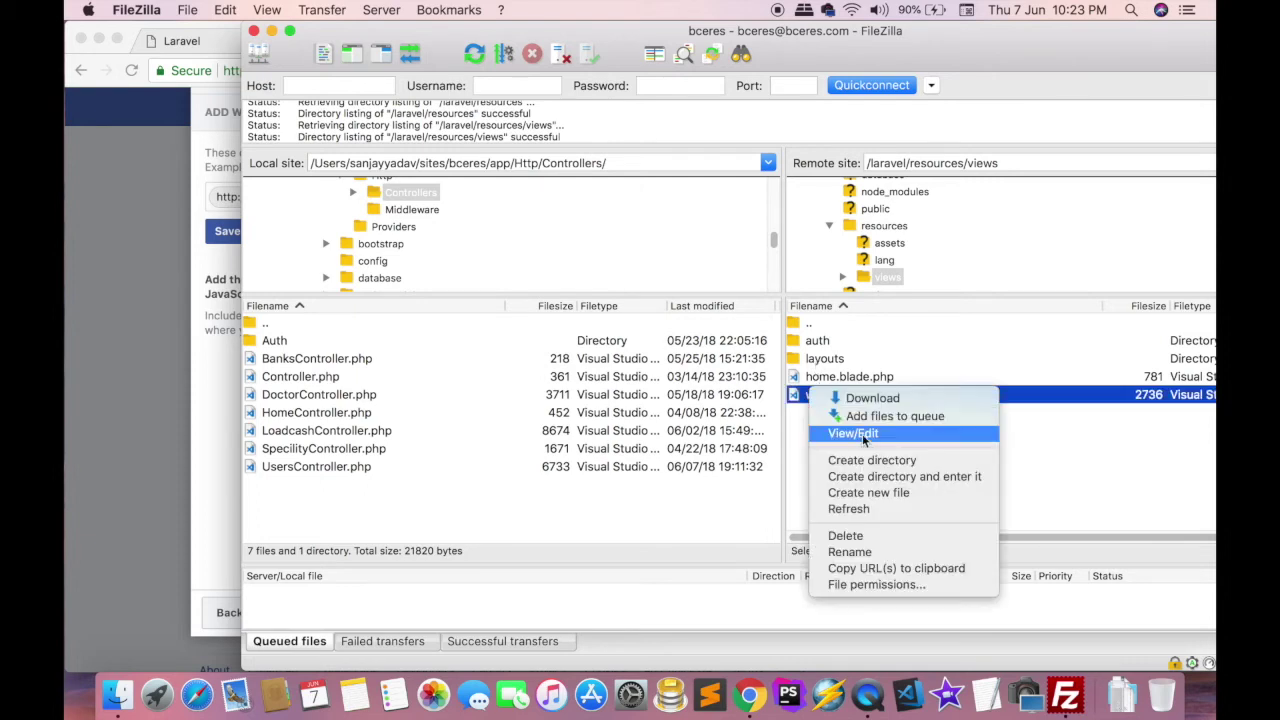
{"action": "left_click", "coordinate": [881, 432]}
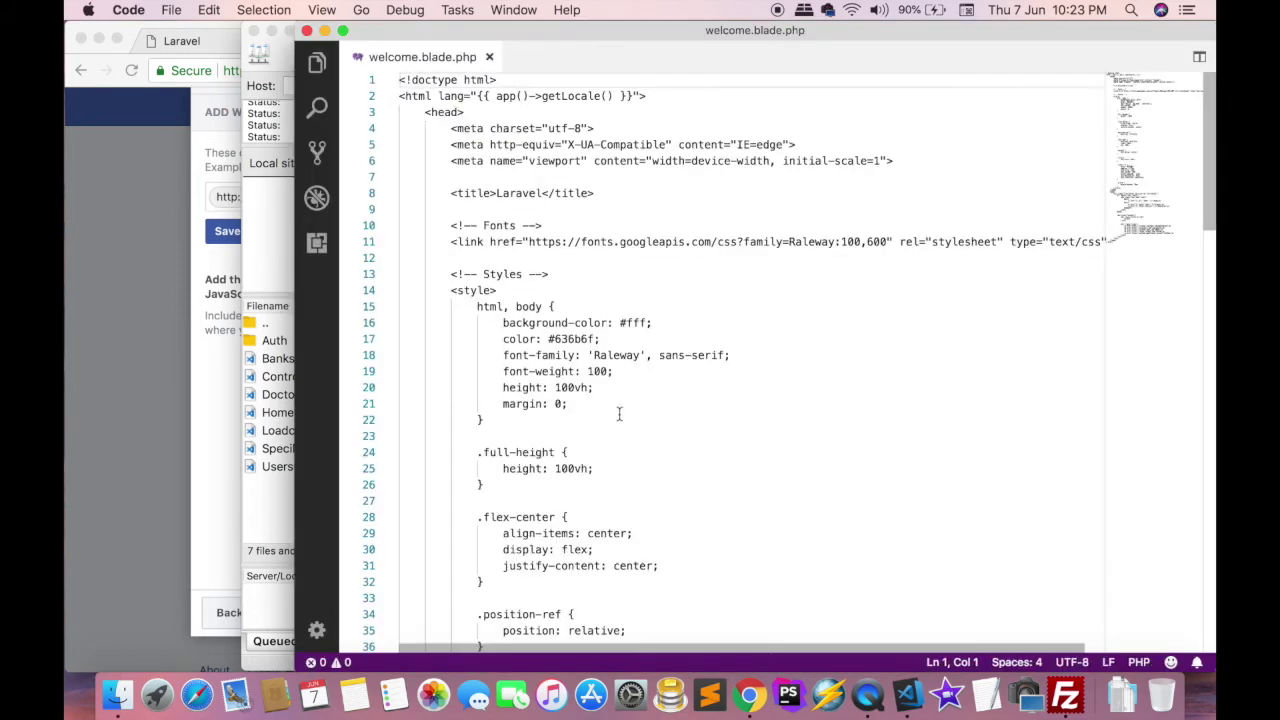
- Paste the chat snippet after line 93's closing div, save welcome.blade.php and upload it
{"action": "scroll", "coordinate": [619, 414], "scroll_direction": "down", "scroll_amount": 20}
{"action": "scroll", "coordinate": [597, 469], "scroll_direction": "up", "scroll_amount": 7}
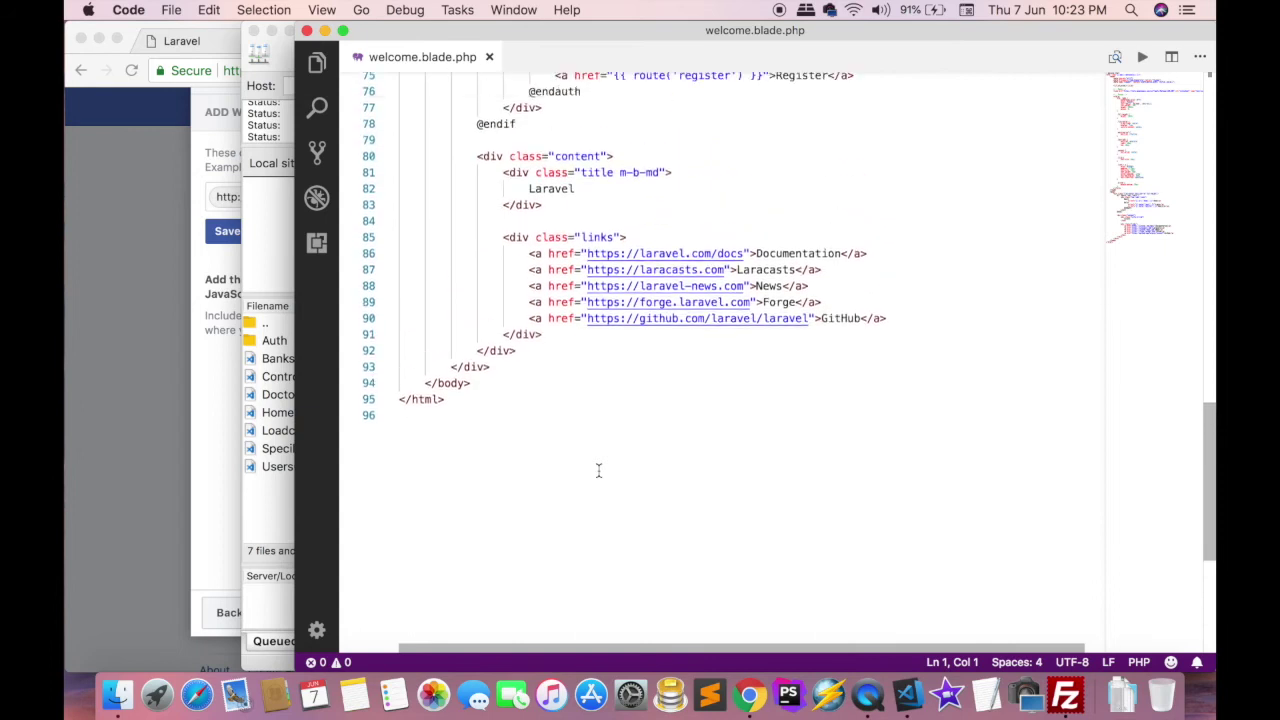
{"action": "scroll", "coordinate": [598, 470], "scroll_direction": "up", "scroll_amount": 2}
{"action": "left_click", "coordinate": [507, 434]}
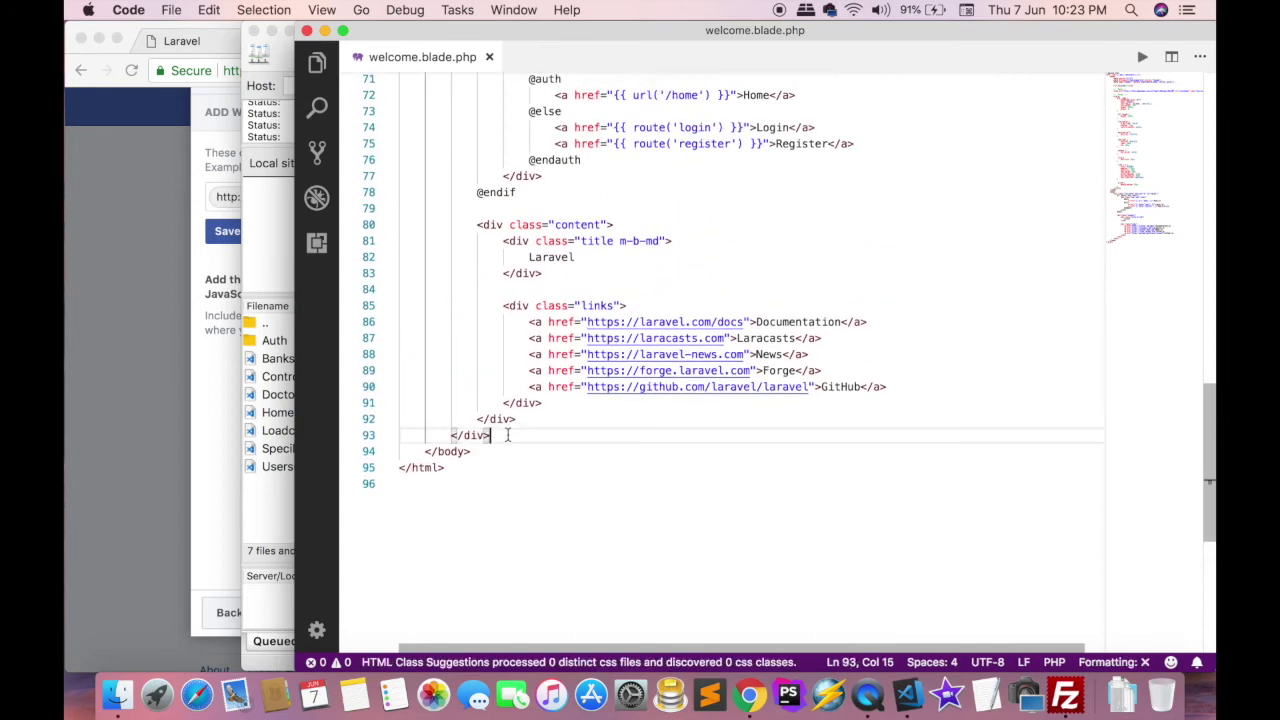
{"action": "key", "text": "Return"}
{"action": "key", "text": "cmd+v"}
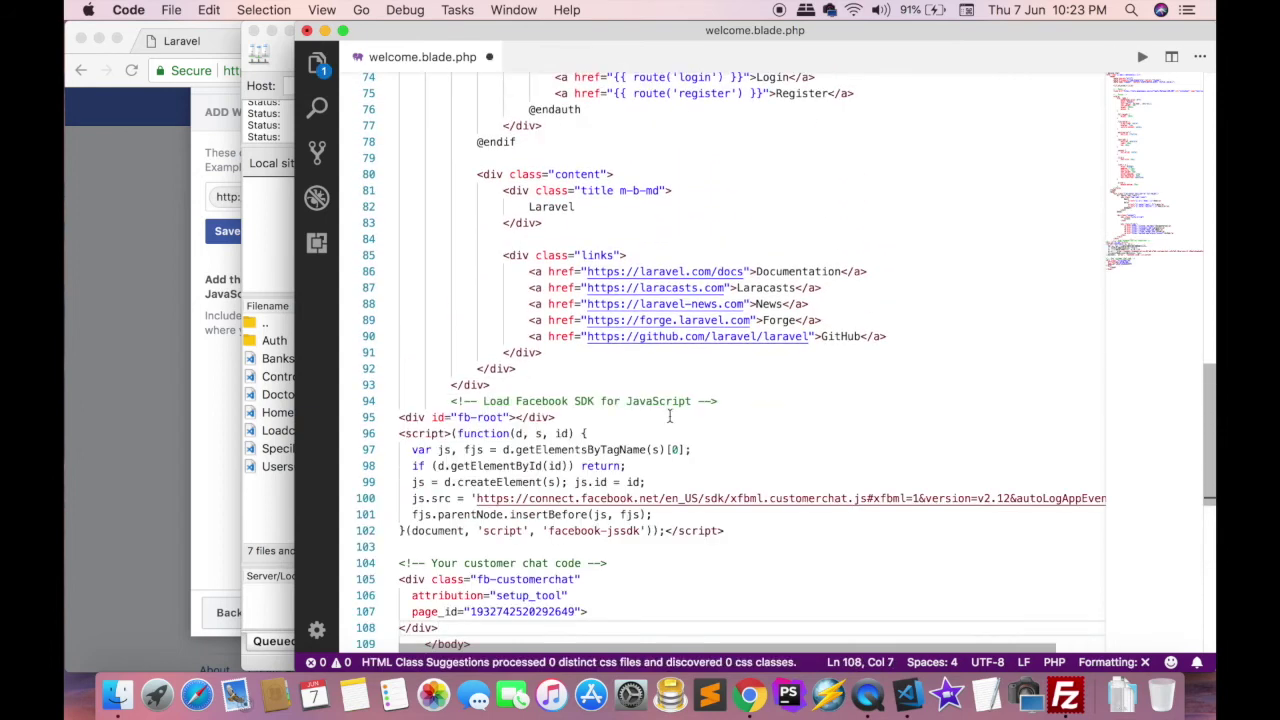
{"action": "key", "text": "cmd+s"}
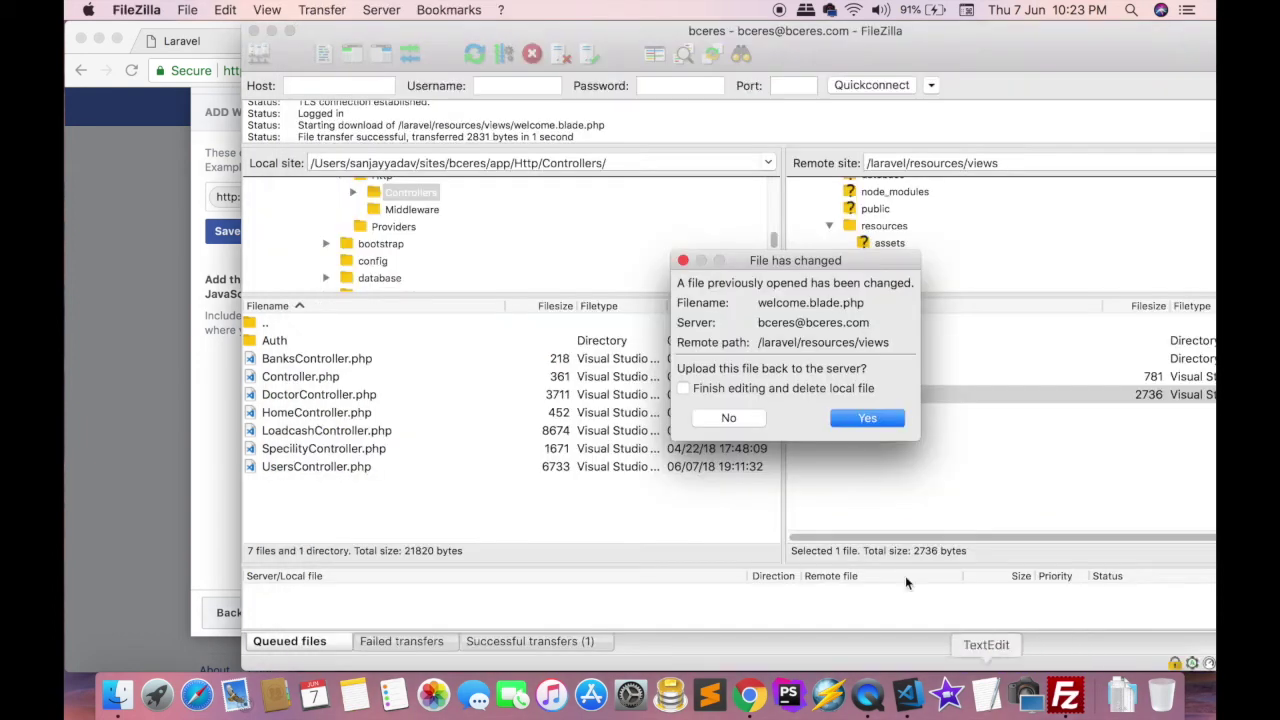
{"action": "left_click", "coordinate": [860, 420]}
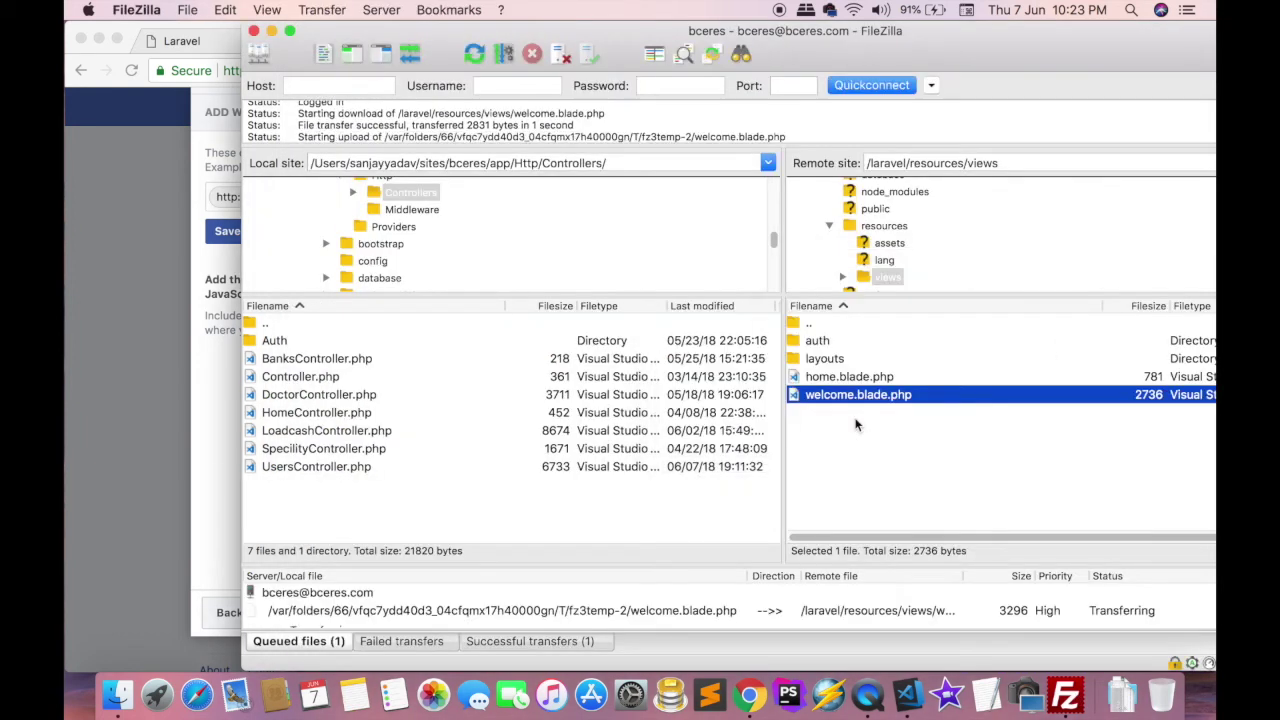
{"action": "left_click", "coordinate": [113, 313]}
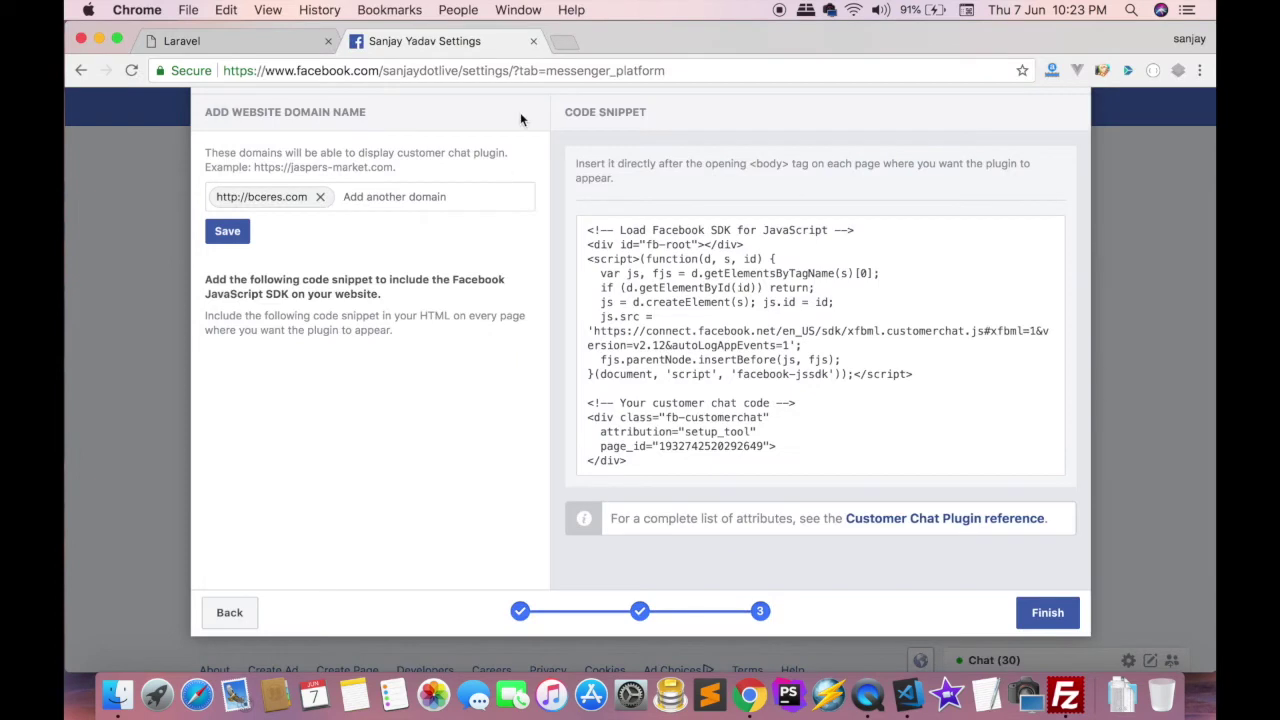
{"action": "left_click", "coordinate": [201, 41]}
{"action": "key", "text": "super+r"}
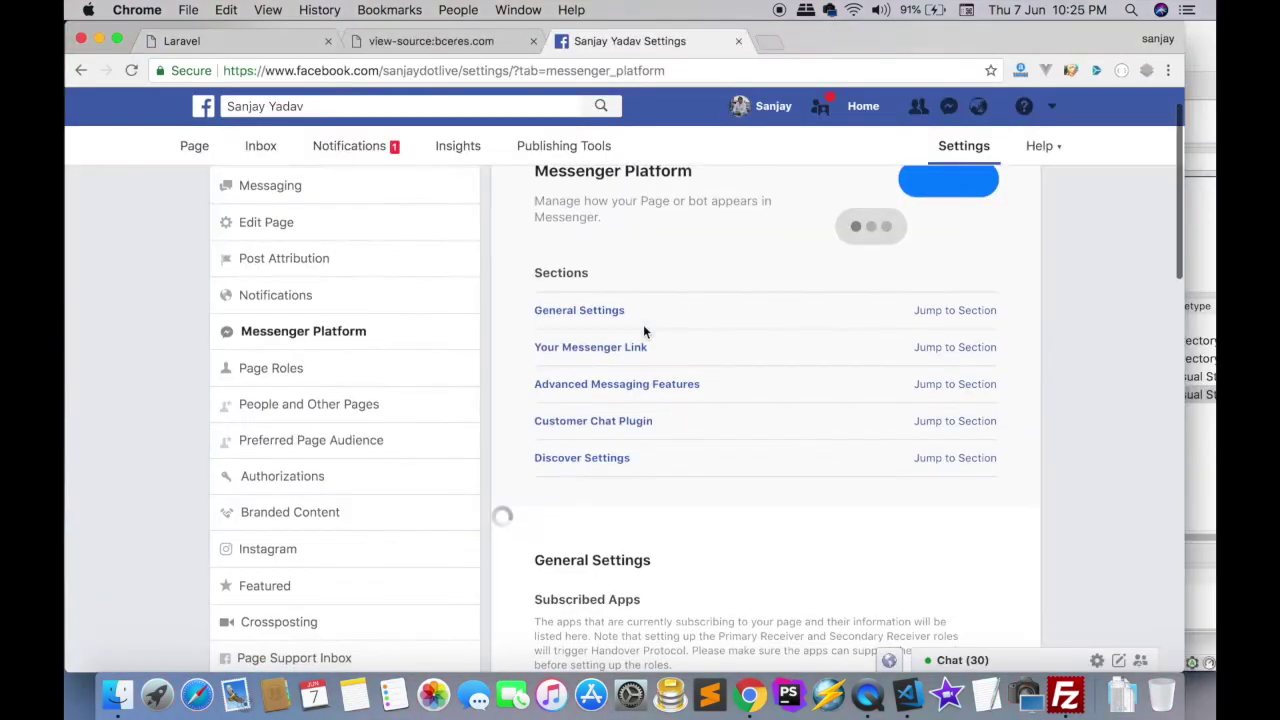
{"action": "scroll", "coordinate": [648, 345], "scroll_direction": "down", "scroll_amount": 4}
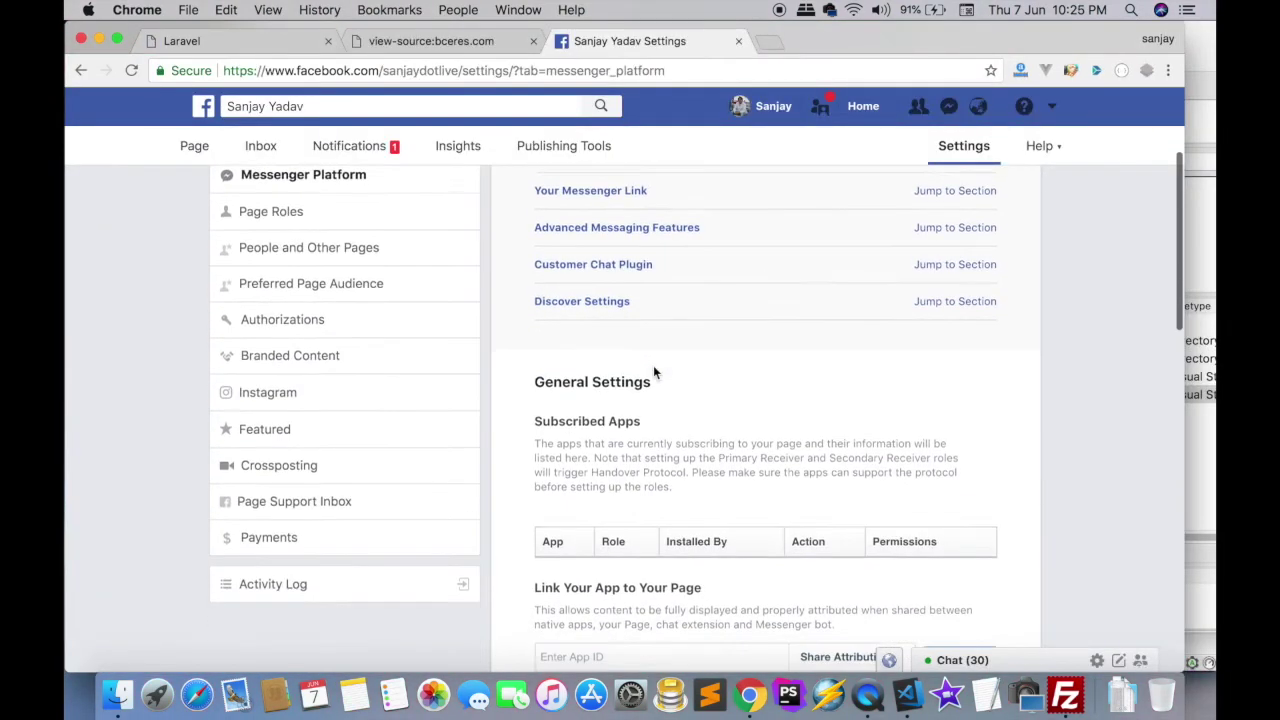
{"action": "scroll", "coordinate": [653, 370], "scroll_direction": "down", "scroll_amount": 5}
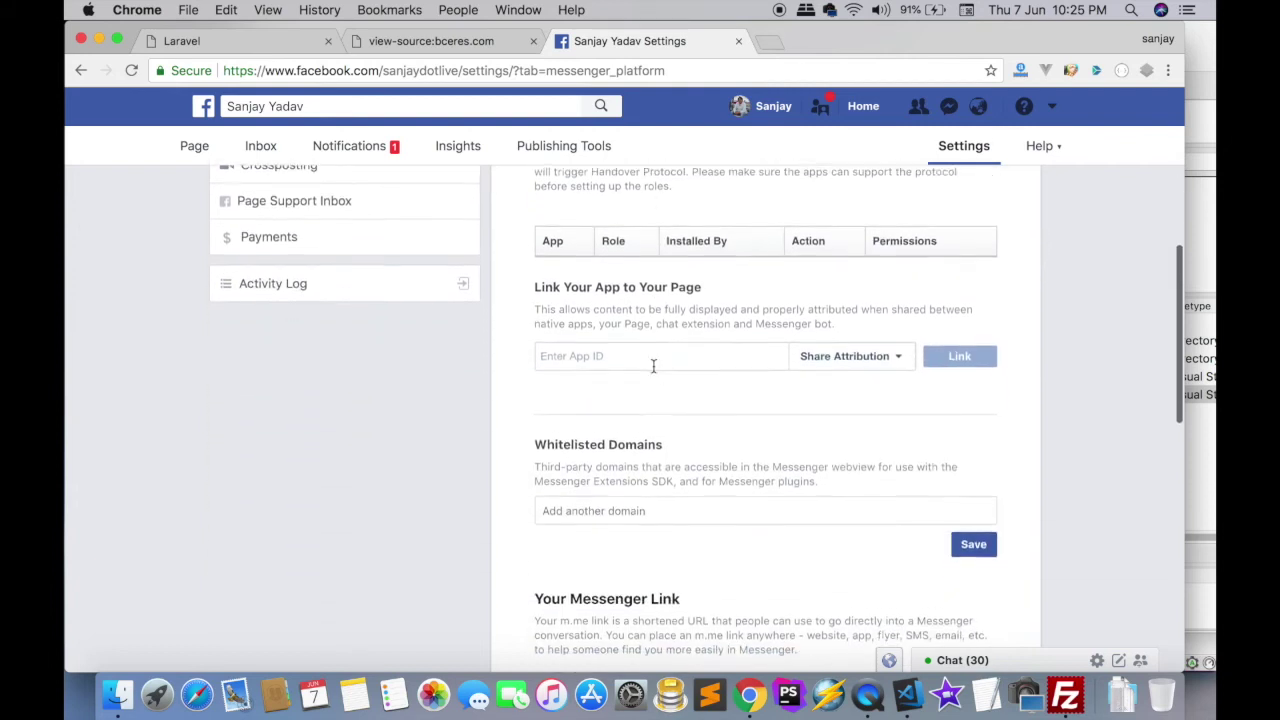
{"action": "scroll", "coordinate": [653, 365], "scroll_direction": "down", "scroll_amount": 2}
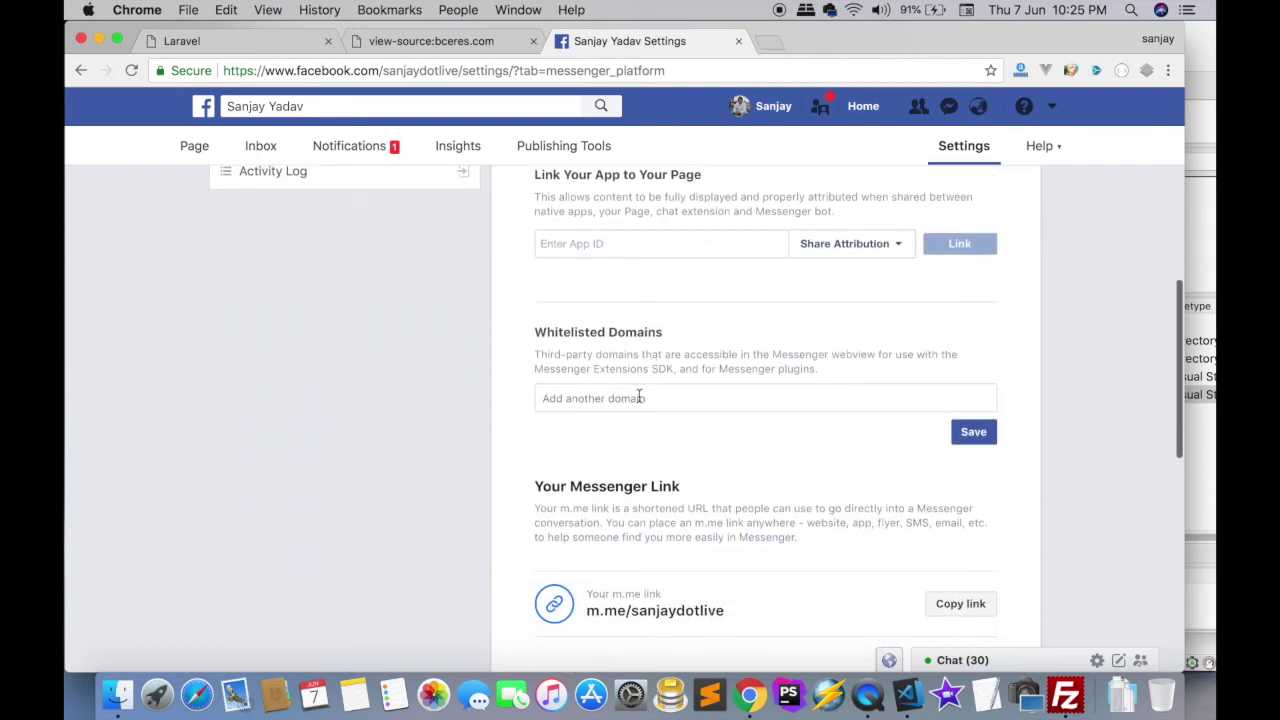
{"action": "left_click", "coordinate": [639, 397]}
{"action": "type", "text": "http://bc"}
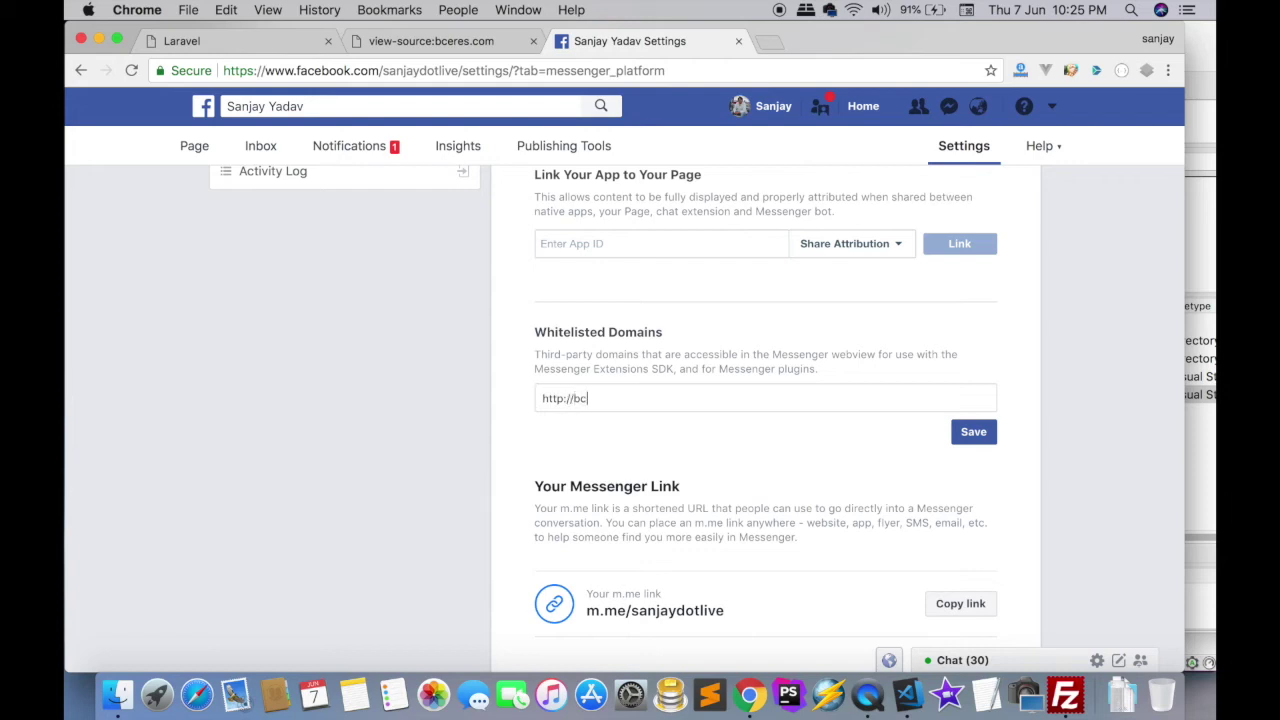
{"action": "type", "text": "eres.com"}
{"action": "left_click", "coordinate": [971, 431]}
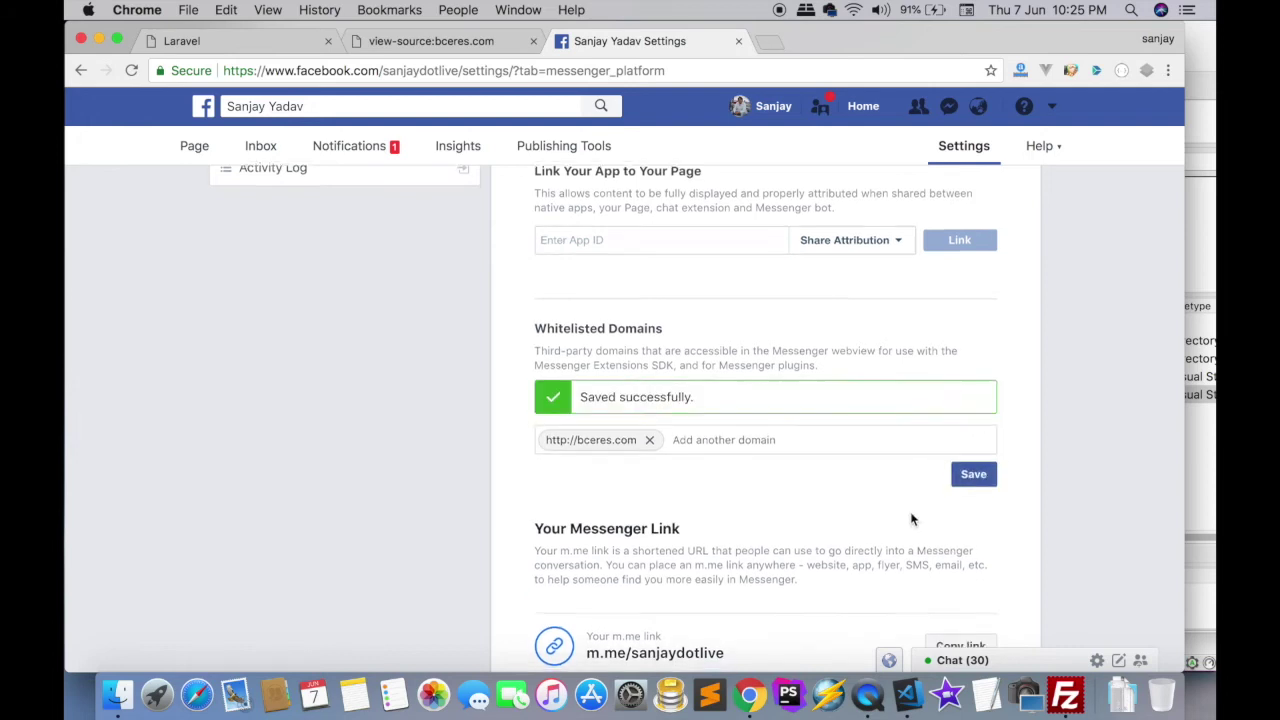
- Reload bceres.com to check that the chat plugin appears
{"action": "scroll", "coordinate": [912, 519], "scroll_direction": "down", "scroll_amount": 2}
{"action": "left_click", "coordinate": [265, 38]}
{"action": "key", "text": "super+r"}
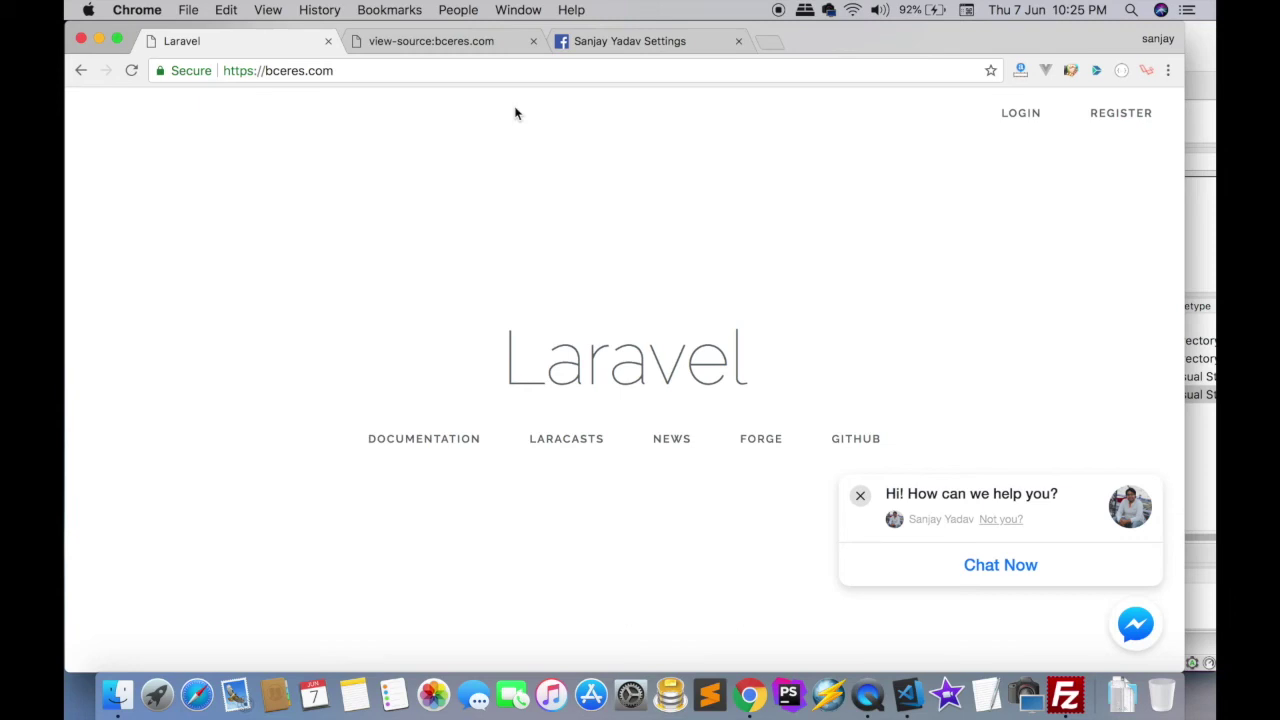
- Return to the Facebook Messenger Platform settings and scroll to the top
{"action": "left_click", "coordinate": [605, 42]}
{"action": "scroll", "coordinate": [490, 296], "scroll_direction": "up", "scroll_amount": 10}
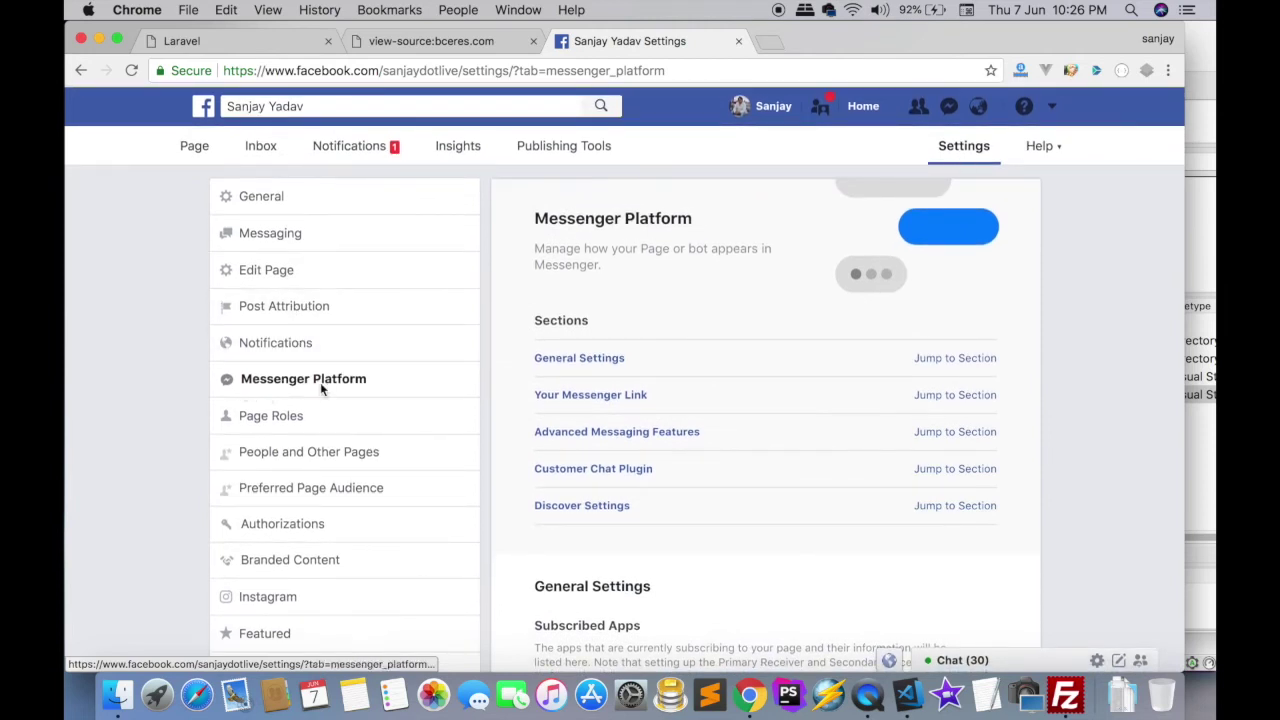
- Scroll down to Customer Chat Plugin and start its setup again
{"action": "scroll", "coordinate": [644, 458], "scroll_direction": "down", "scroll_amount": 10}
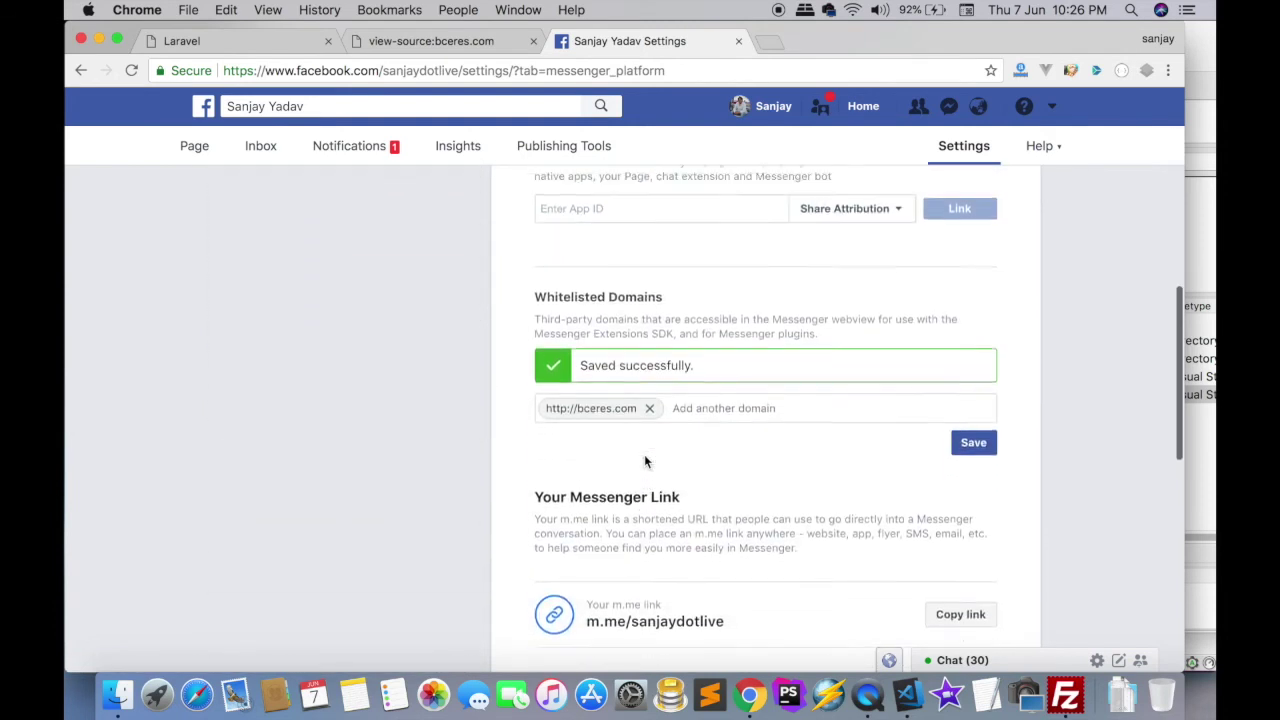
{"action": "scroll", "coordinate": [644, 461], "scroll_direction": "up", "scroll_amount": 2}
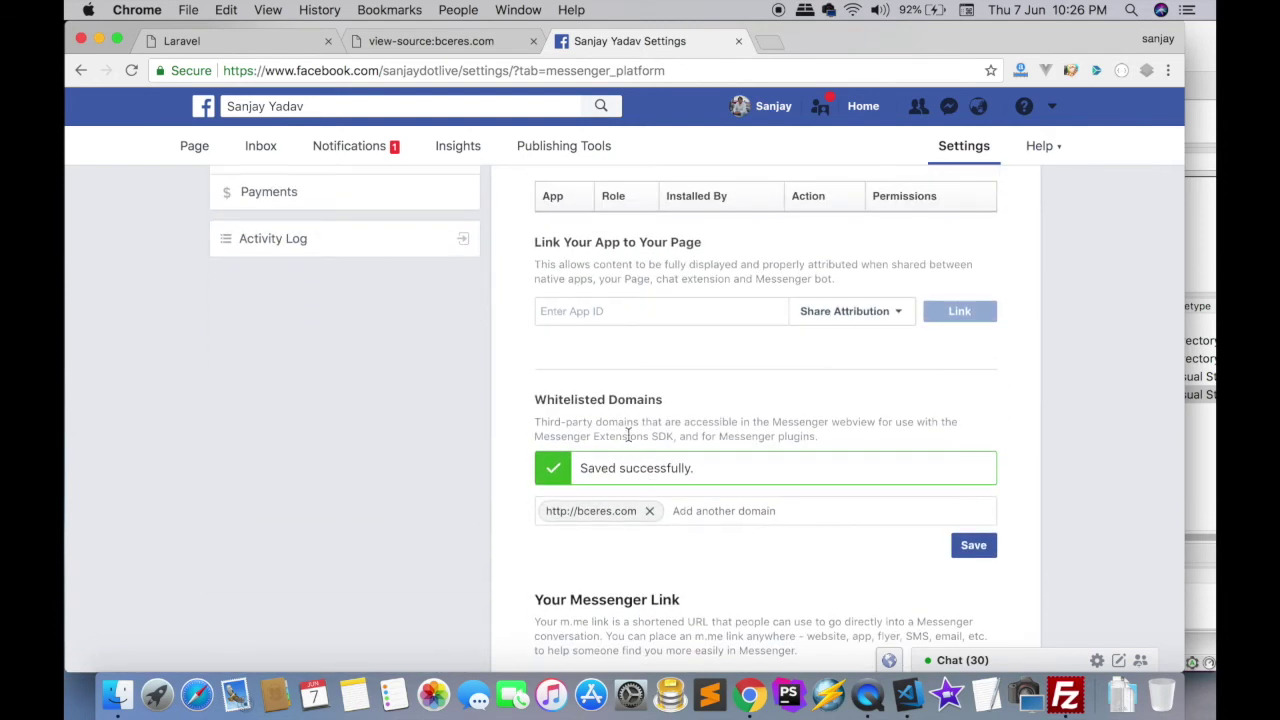
{"action": "scroll", "coordinate": [772, 477], "scroll_direction": "down", "scroll_amount": 4}
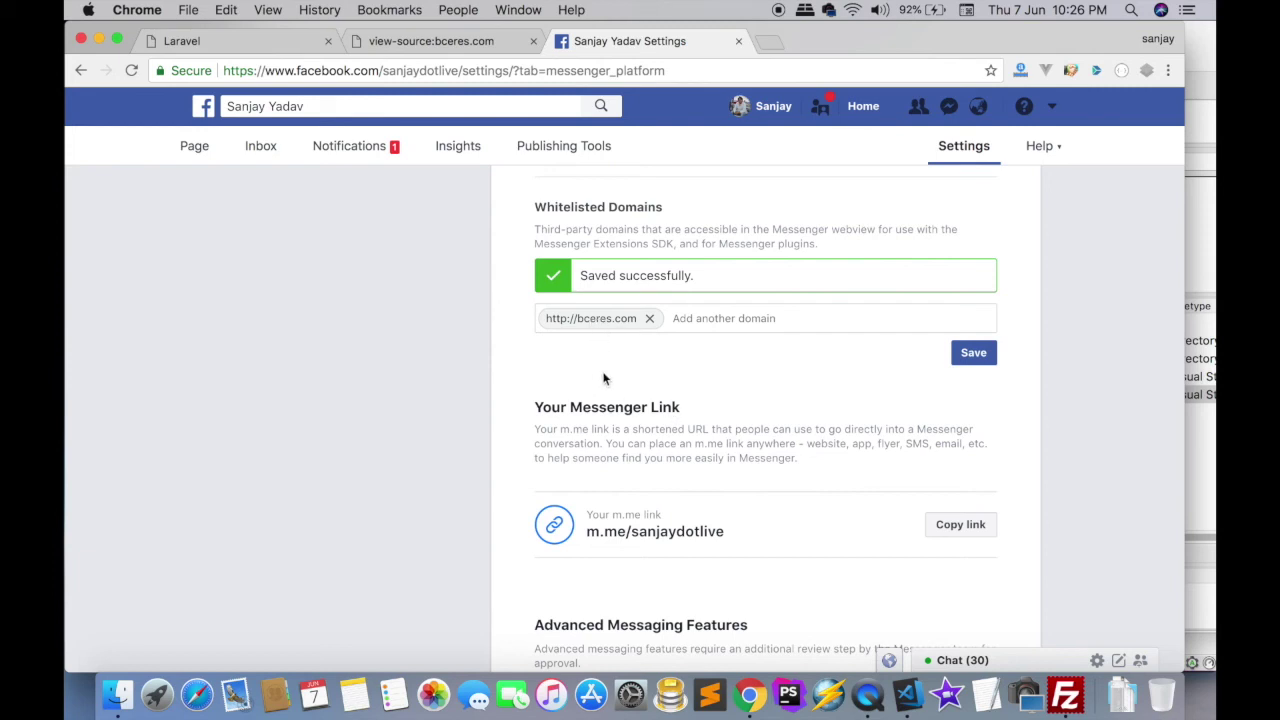
{"action": "scroll", "coordinate": [604, 378], "scroll_direction": "down", "scroll_amount": 4}
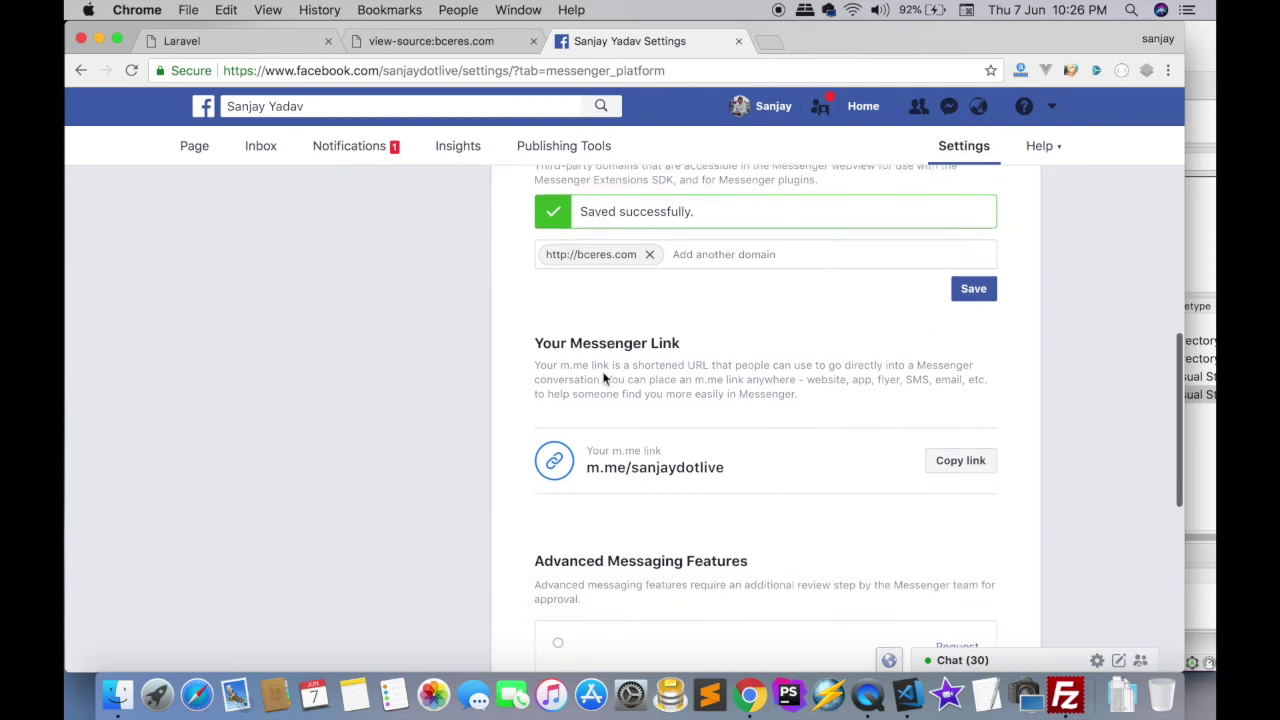
{"action": "scroll", "coordinate": [604, 369], "scroll_direction": "down", "scroll_amount": 5}
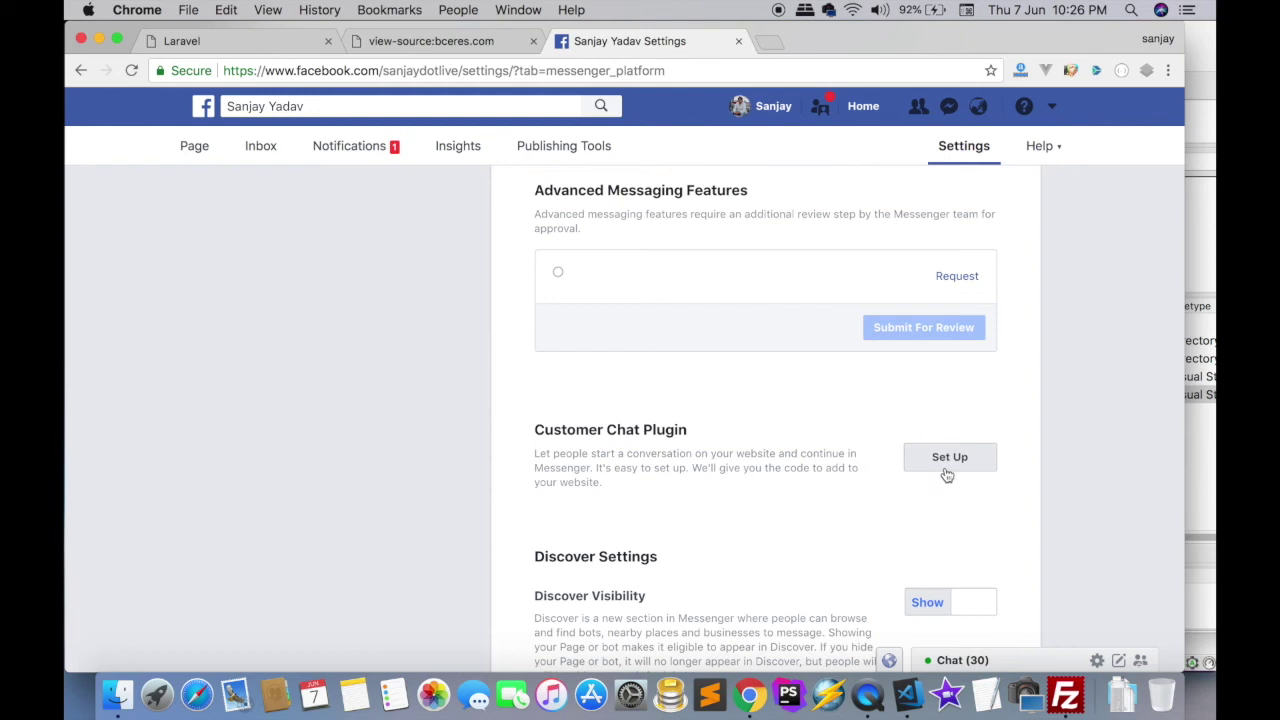
{"action": "left_click", "coordinate": [946, 474]}
- Step through the wizard with the default greeting to the code snippet step
{"action": "scroll", "coordinate": [770, 420], "scroll_direction": "down", "scroll_amount": 2}
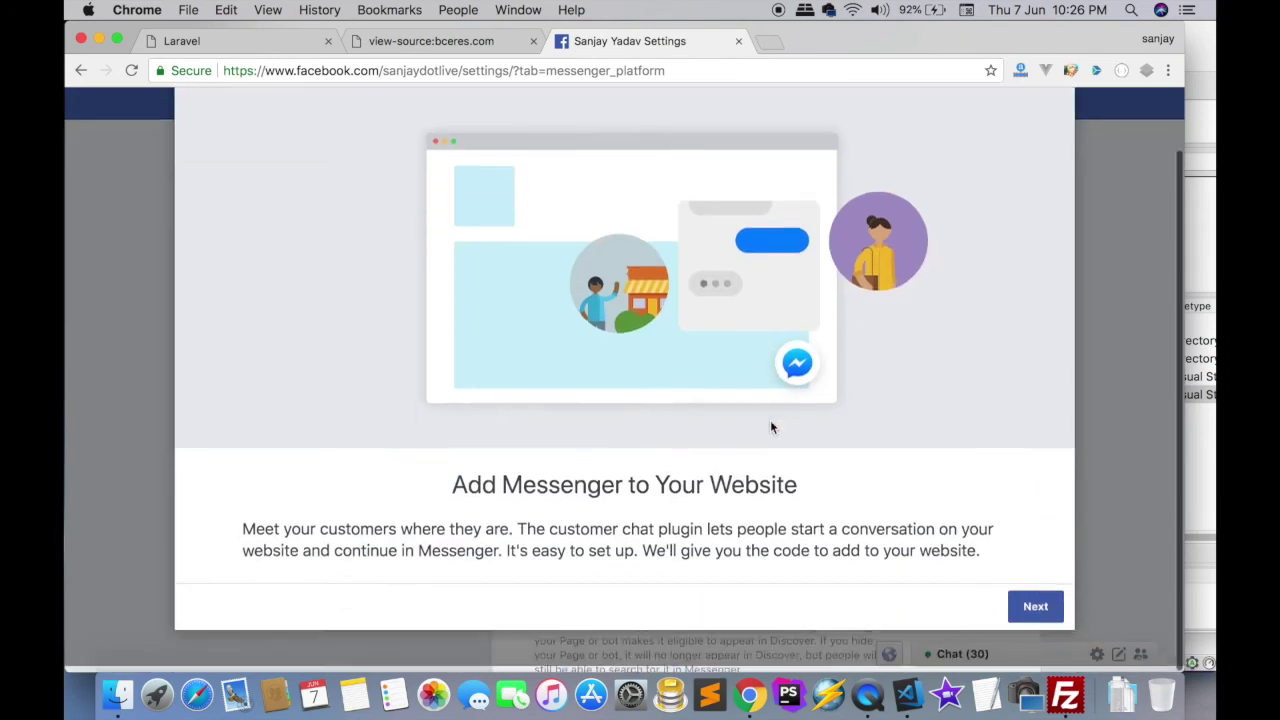
{"action": "left_click", "coordinate": [1036, 610]}
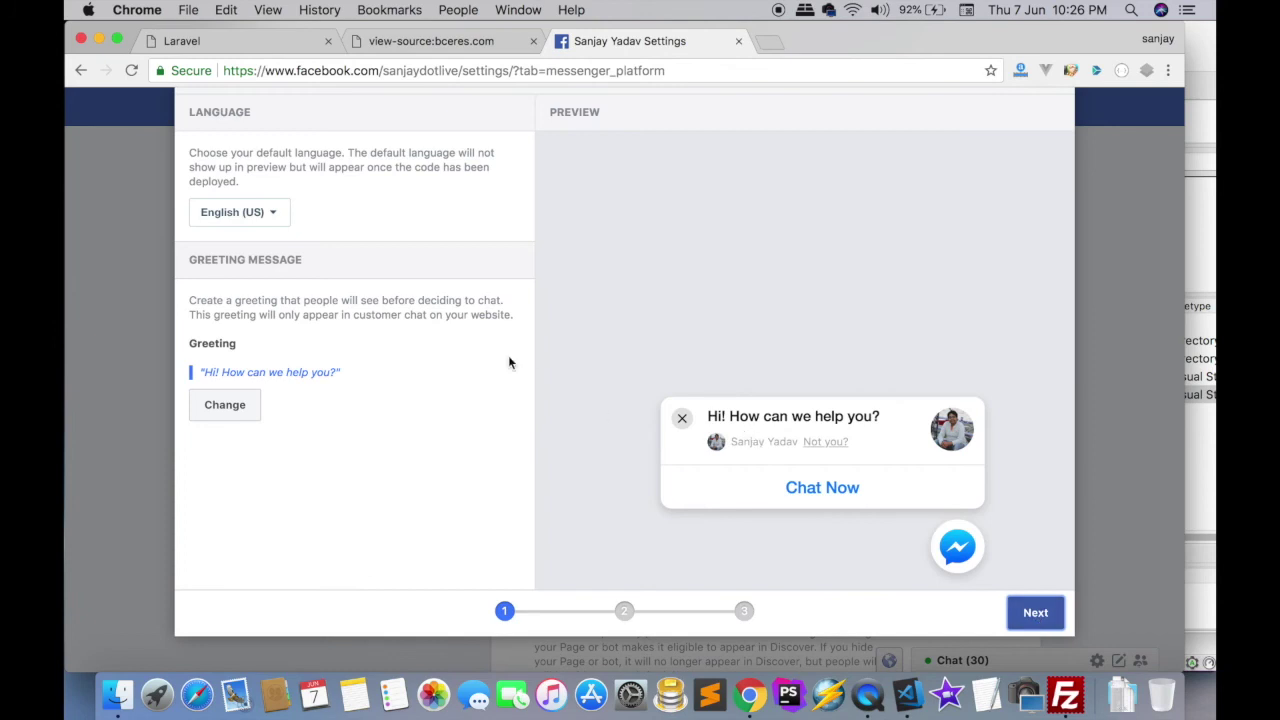
{"action": "left_click", "coordinate": [1034, 611]}
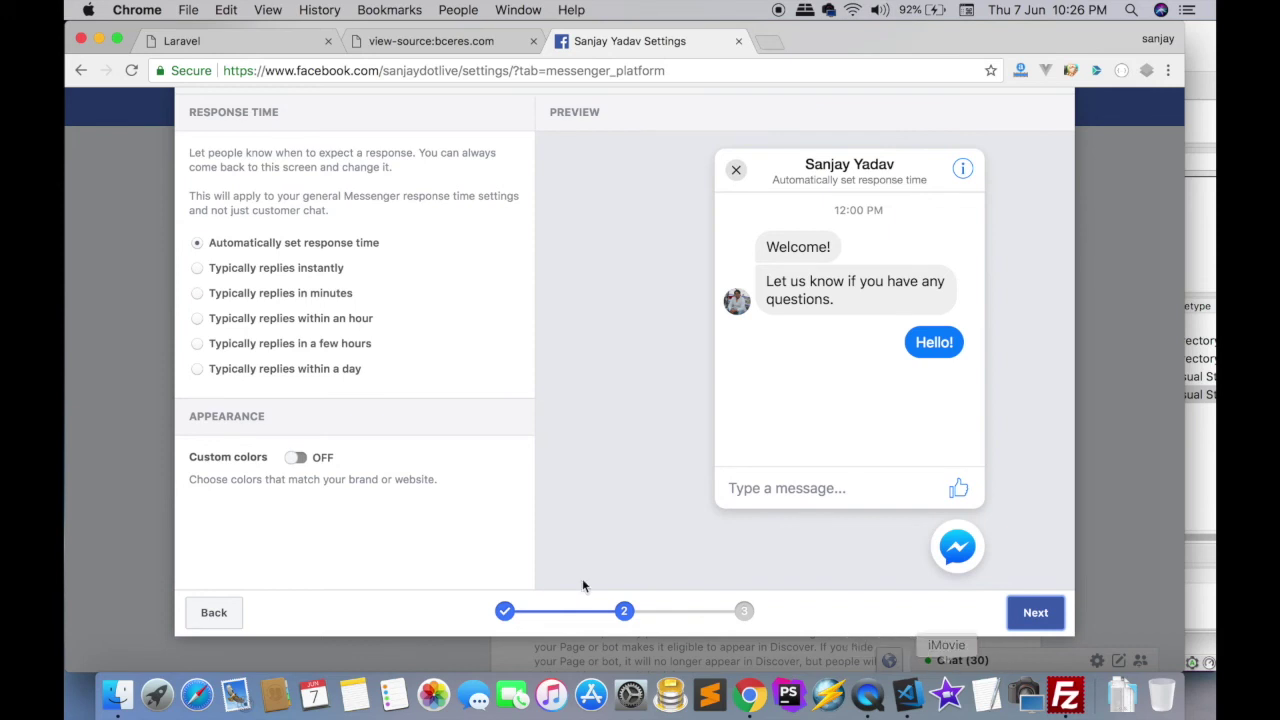
{"action": "left_click", "coordinate": [1035, 612]}
{"action": "left_click", "coordinate": [790, 428]}
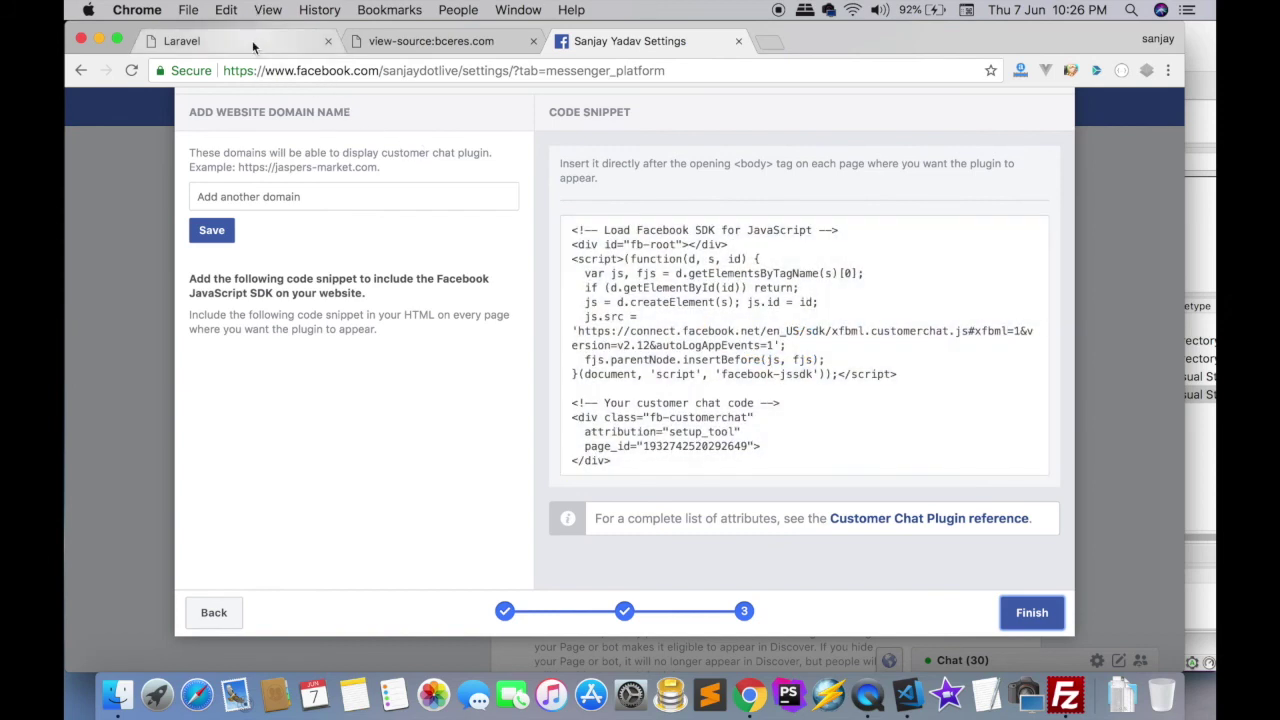
{"action": "left_click", "coordinate": [252, 40]}
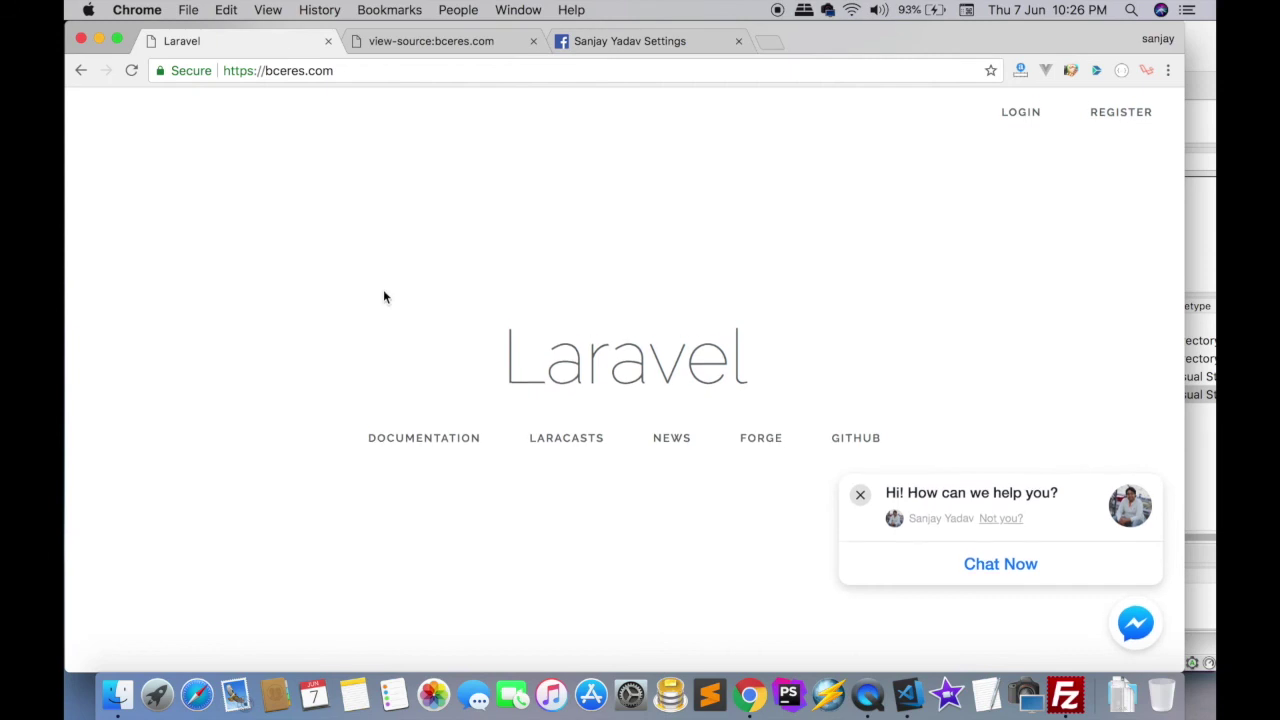
- Send a test 'hi' via Chat Now on bceres.com as the logged-in Facebook user
{"action": "left_click", "coordinate": [955, 572]}
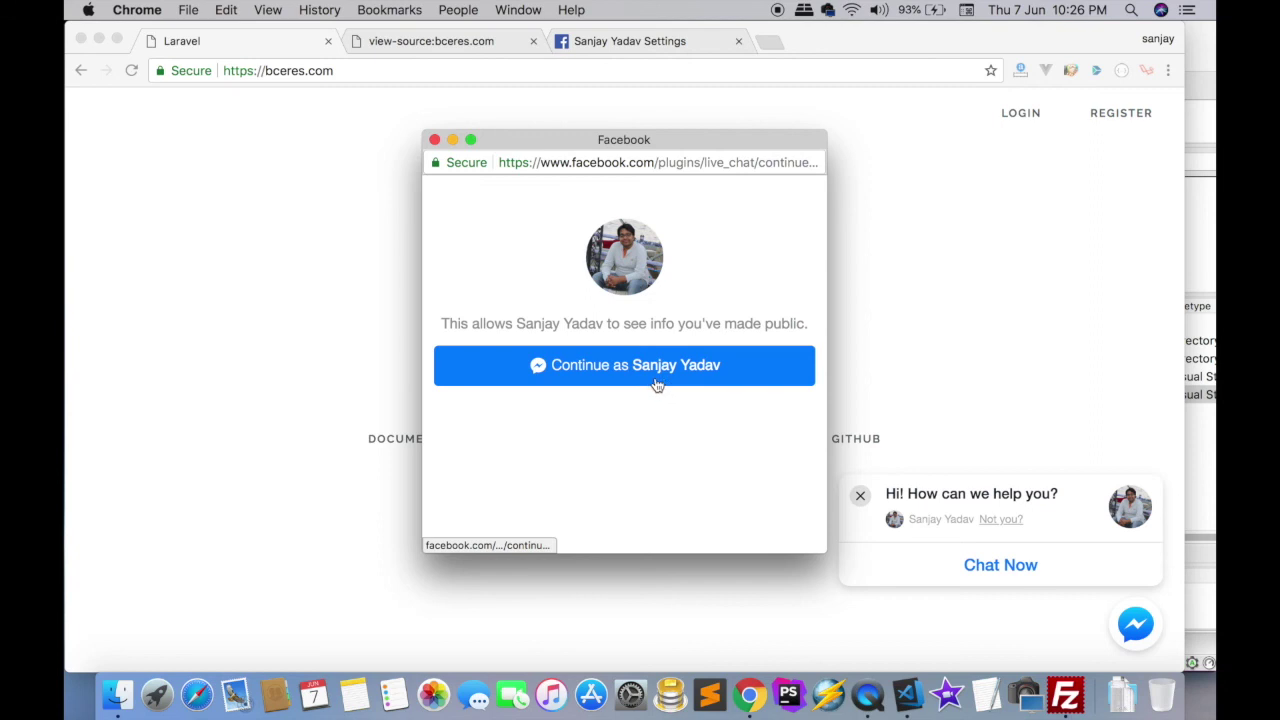
{"action": "left_click", "coordinate": [589, 379]}
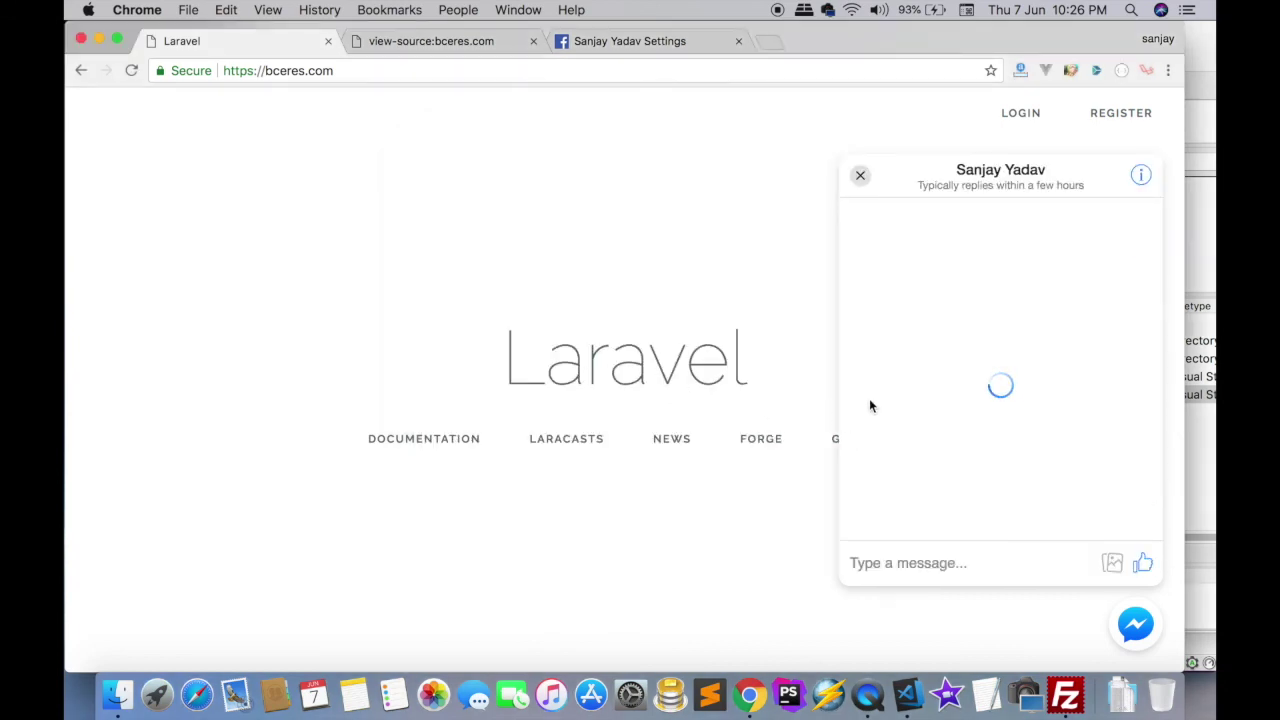
{"action": "left_click", "coordinate": [917, 565]}
{"action": "type", "text": "hi"}
{"action": "key", "text": "Return"}
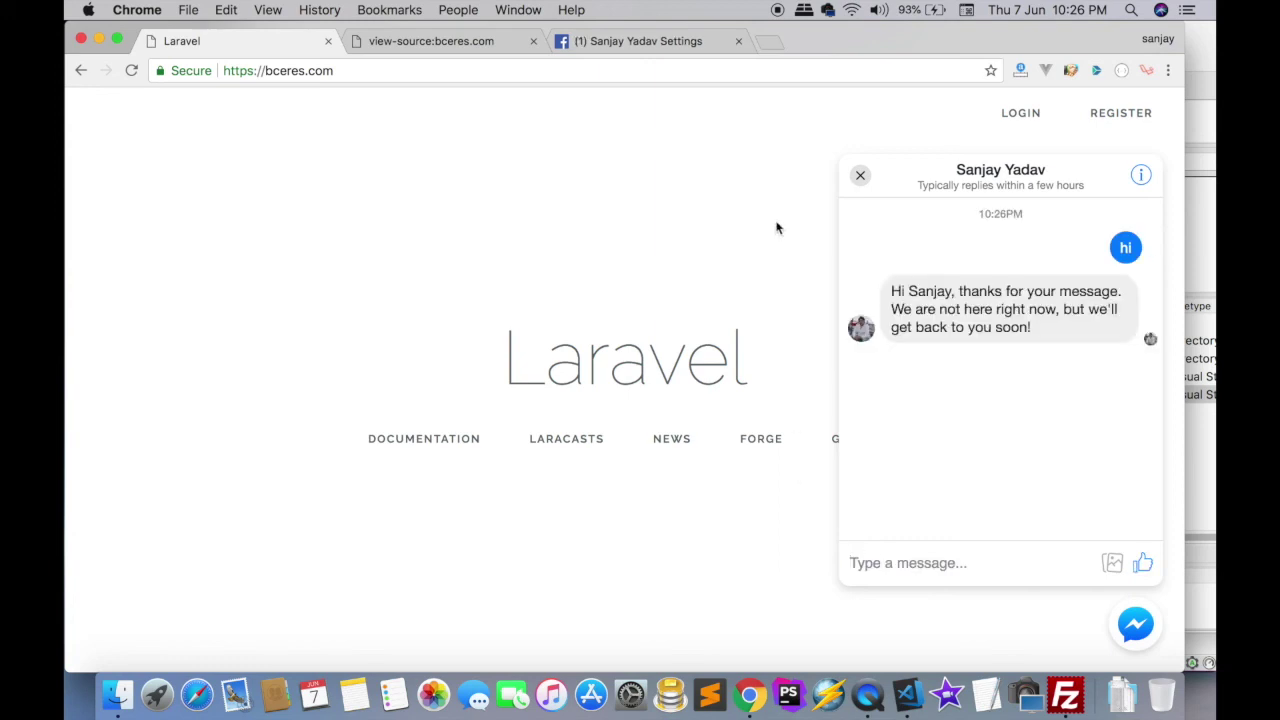
{"action": "left_click", "coordinate": [623, 41]}
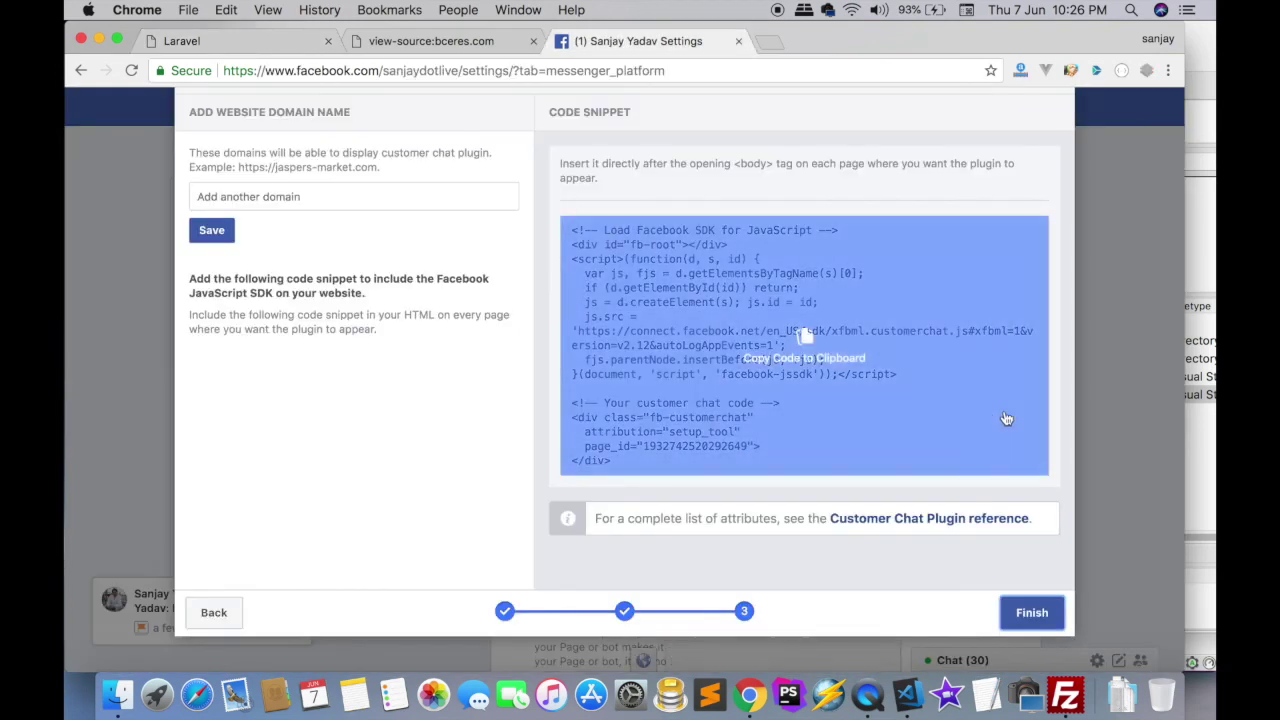
- Close the customer chat setup window and open the visitor's new message in the Page inbox
{"action": "scroll", "coordinate": [1090, 214], "scroll_direction": "up", "scroll_amount": 3}
{"action": "left_click", "coordinate": [1055, 147]}
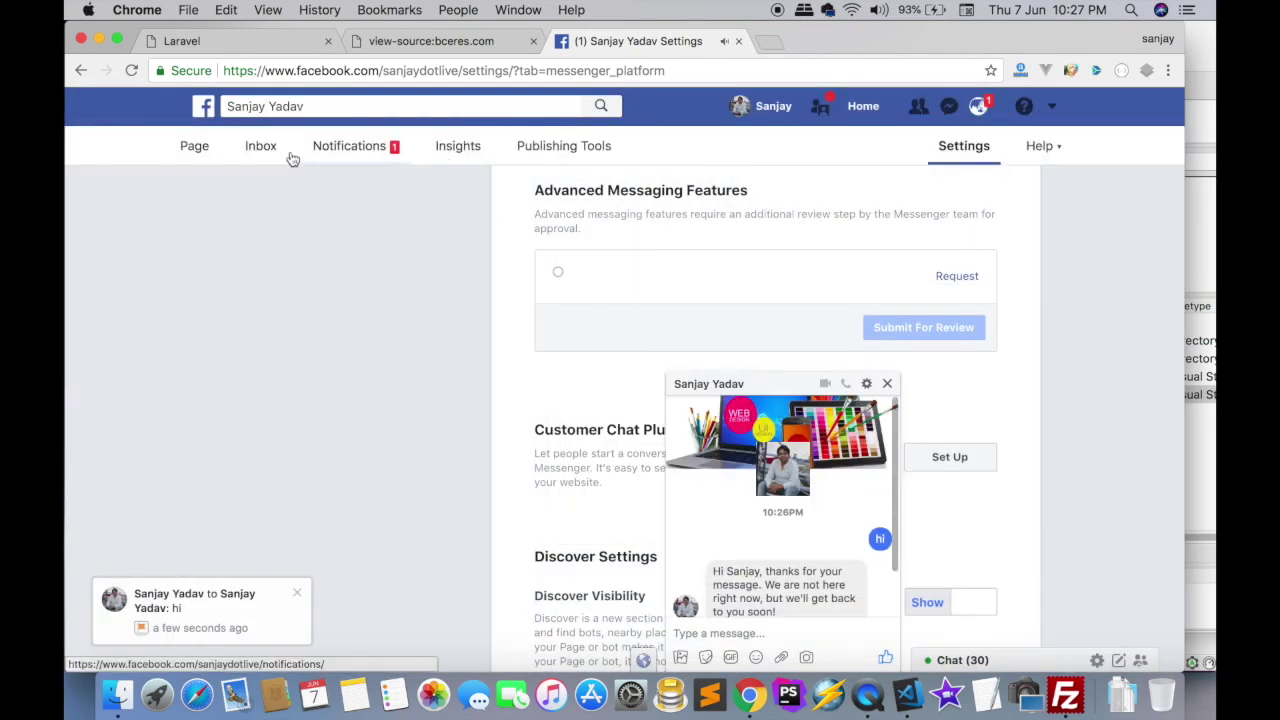
{"action": "left_click", "coordinate": [158, 622]}
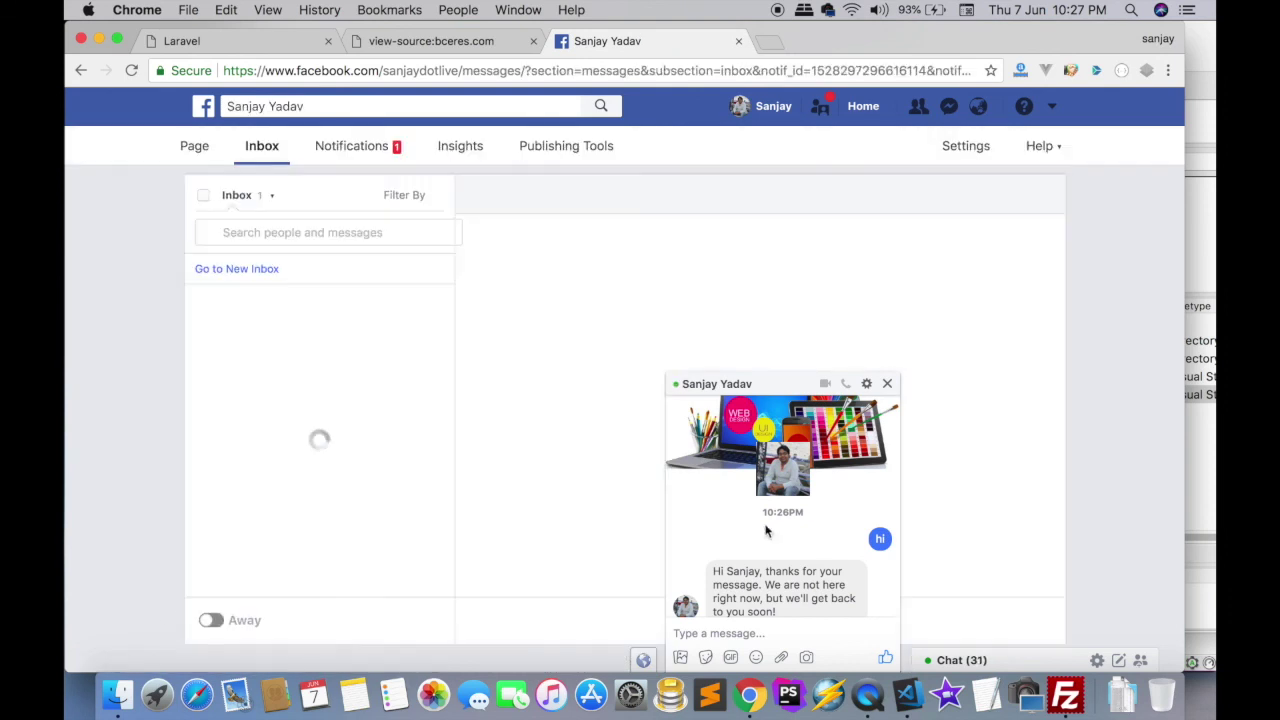
{"action": "left_click", "coordinate": [887, 383]}
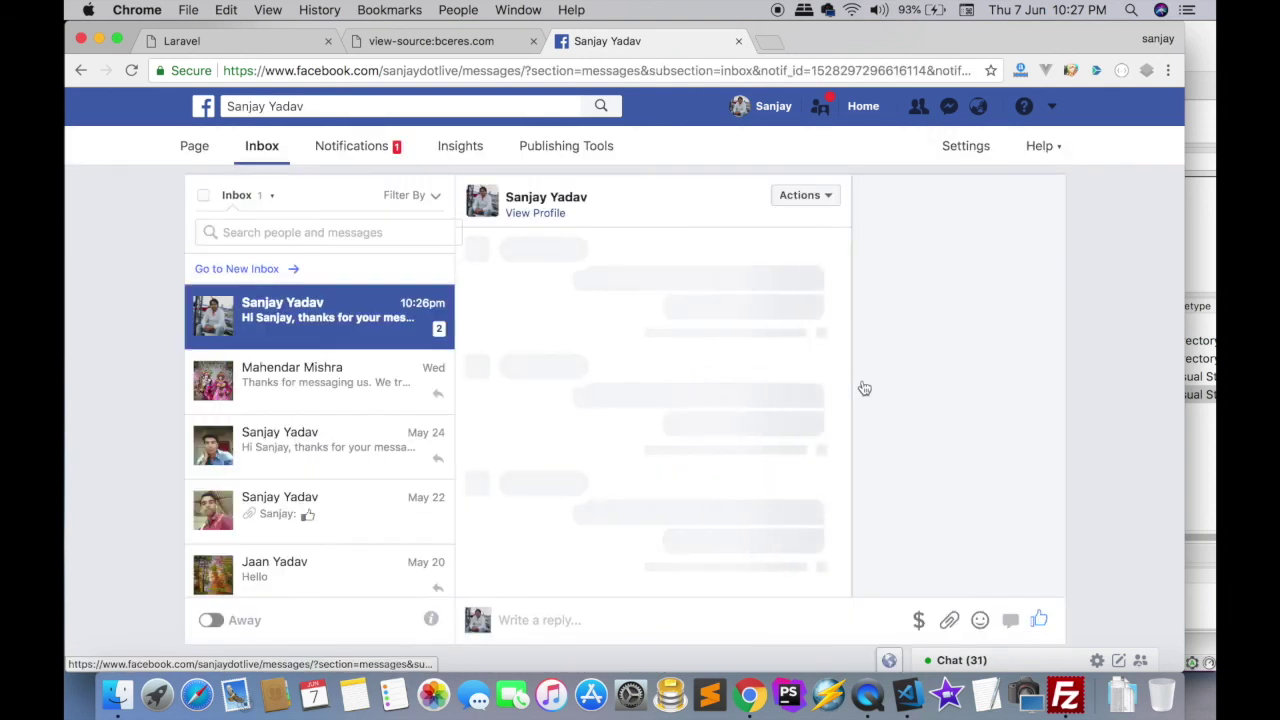
- Reply 'hi here' to the visitor from the Page inbox conversation
{"action": "left_click", "coordinate": [564, 621]}
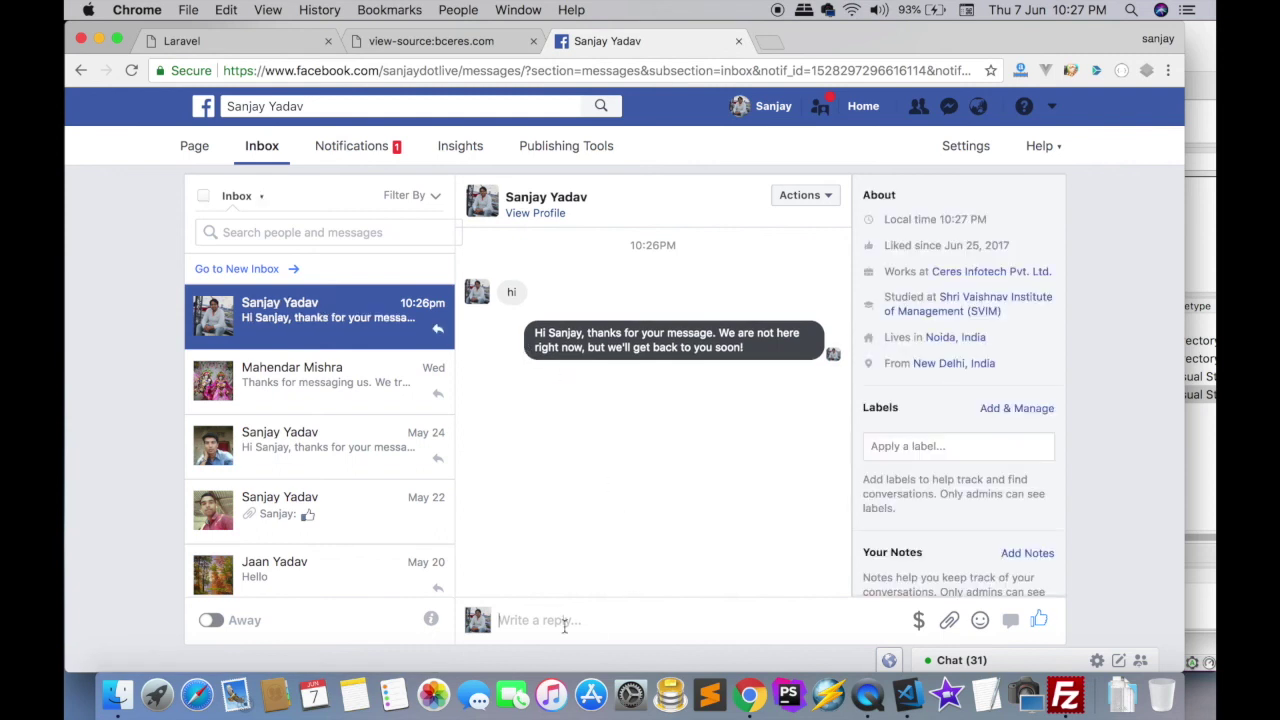
{"action": "type", "text": "hi here"}
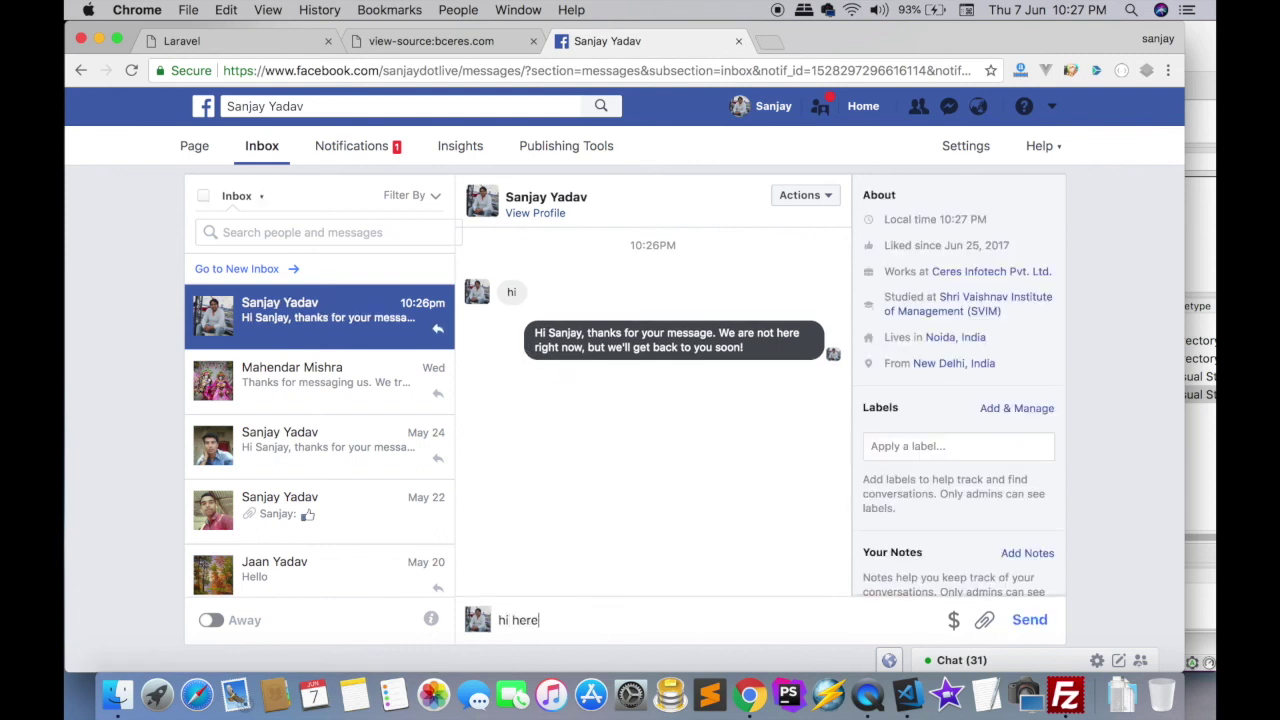
{"action": "key", "text": "Return"}
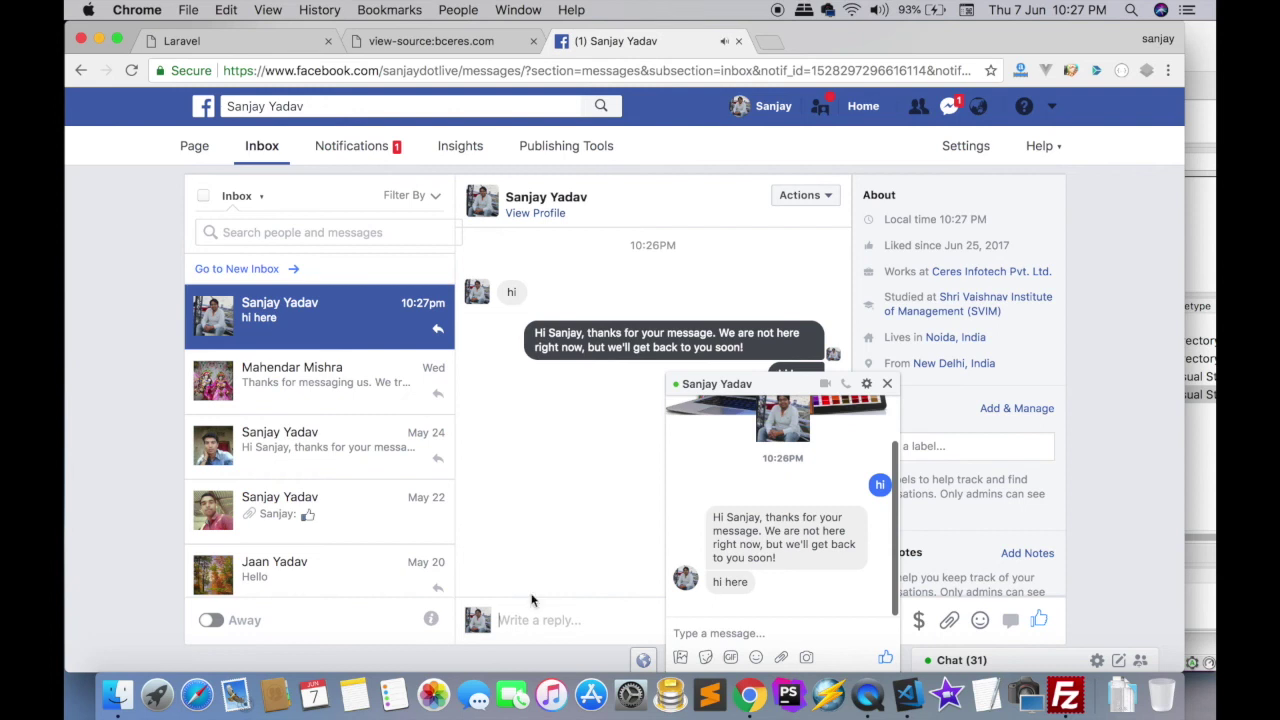
- Send 'thanks for chatting' from the bceres.com chat widget, then cancel a photo attachment
{"action": "left_click", "coordinate": [305, 46]}
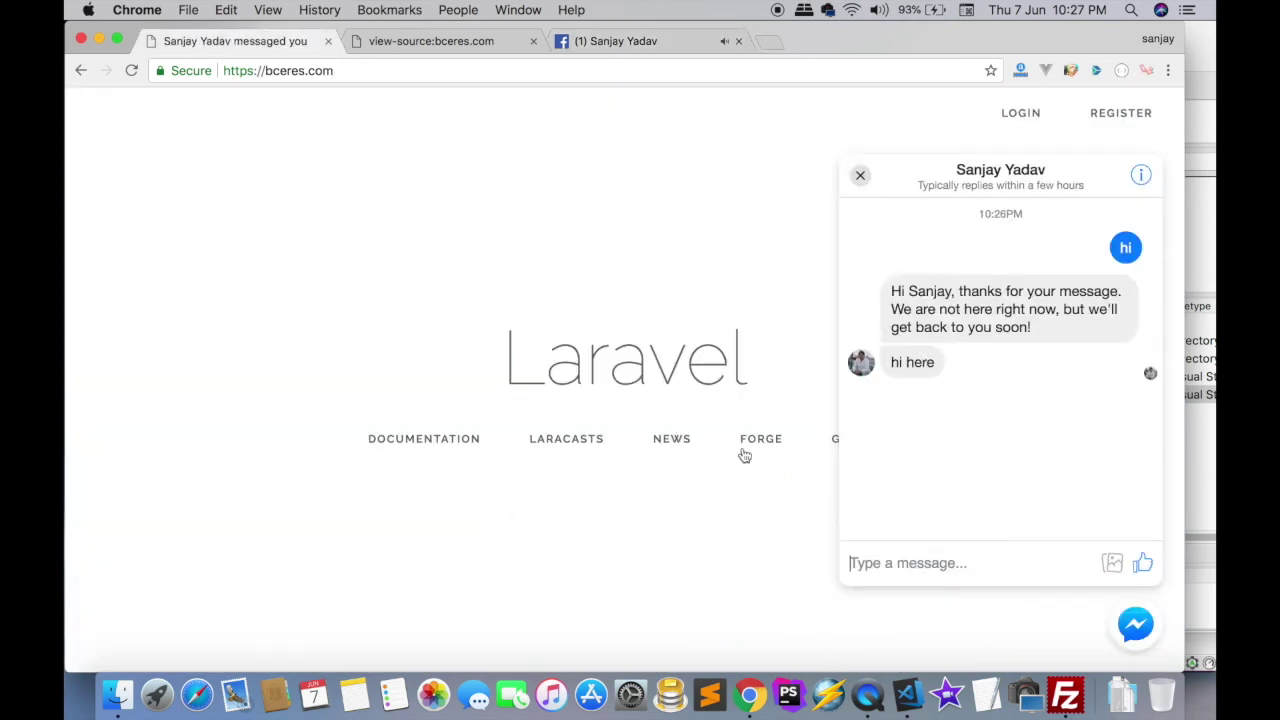
{"action": "left_click", "coordinate": [948, 552]}
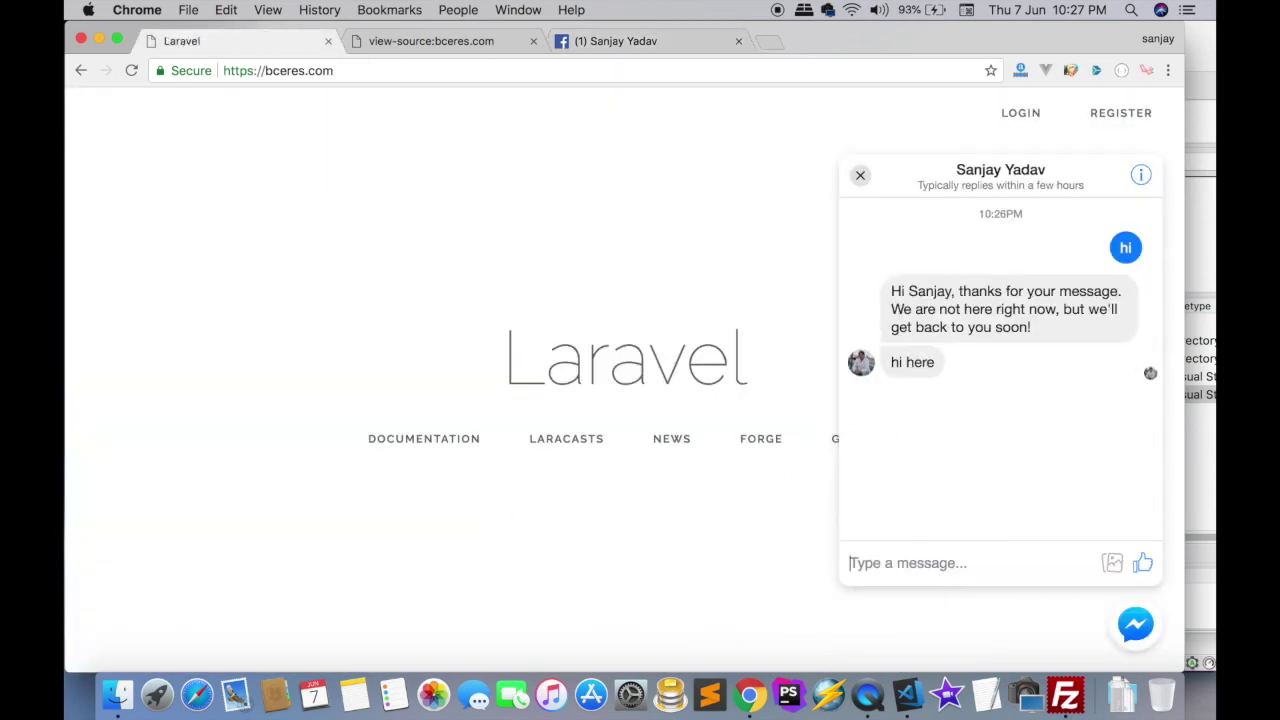
{"action": "type", "text": "th"}
{"action": "key", "text": "BackSpace"}
{"action": "key", "text": "BackSpace"}
{"action": "type", "text": "th"}
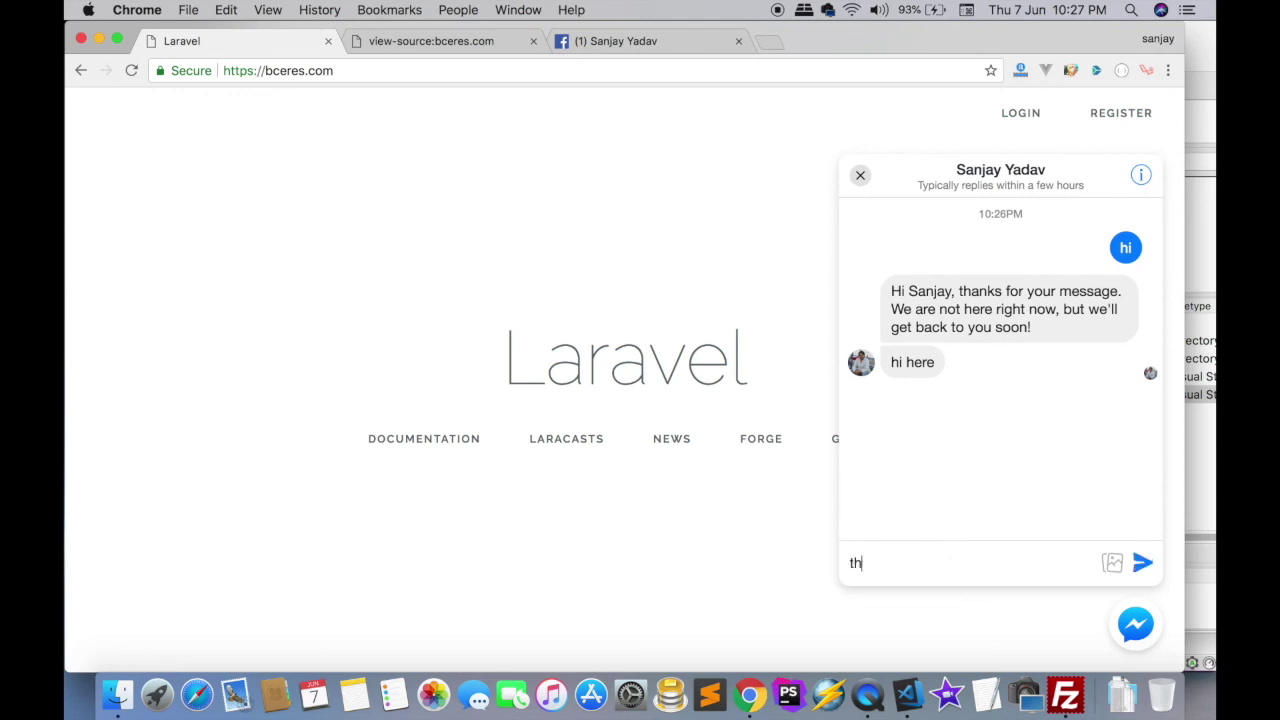
{"action": "type", "text": "anks for chatting"}
{"action": "key", "text": "Return"}
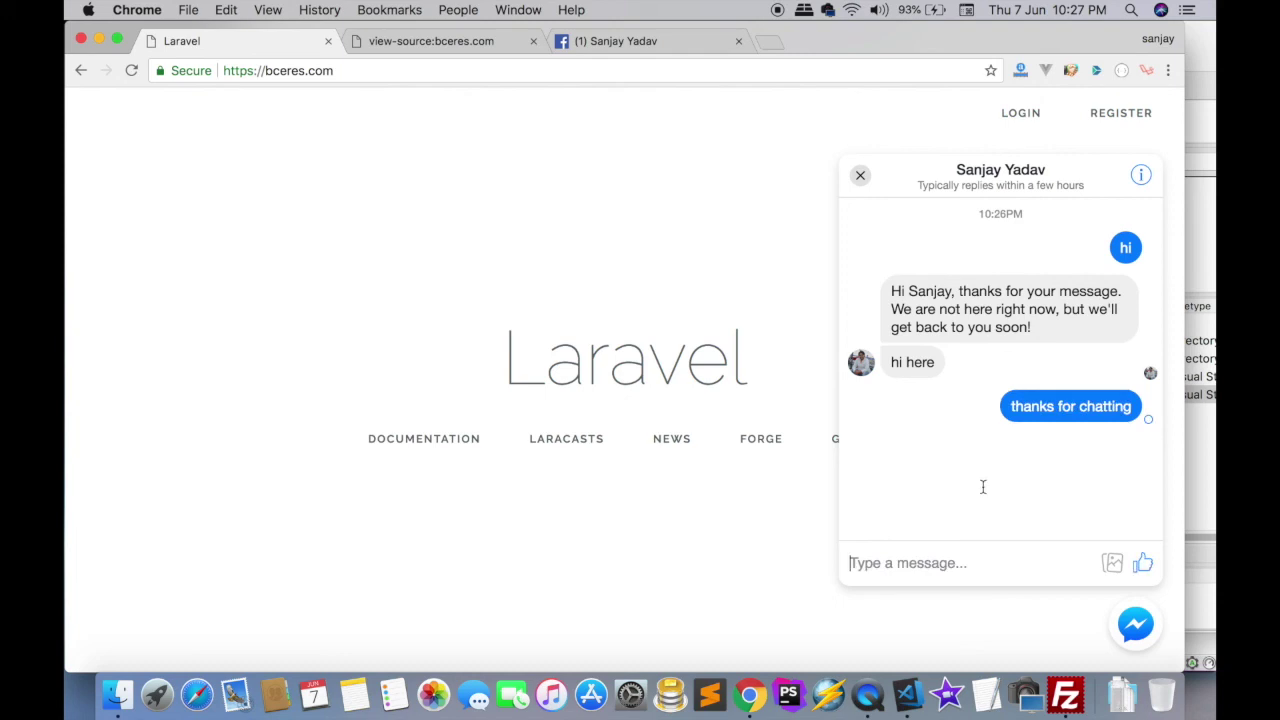
{"action": "left_click", "coordinate": [1116, 564]}
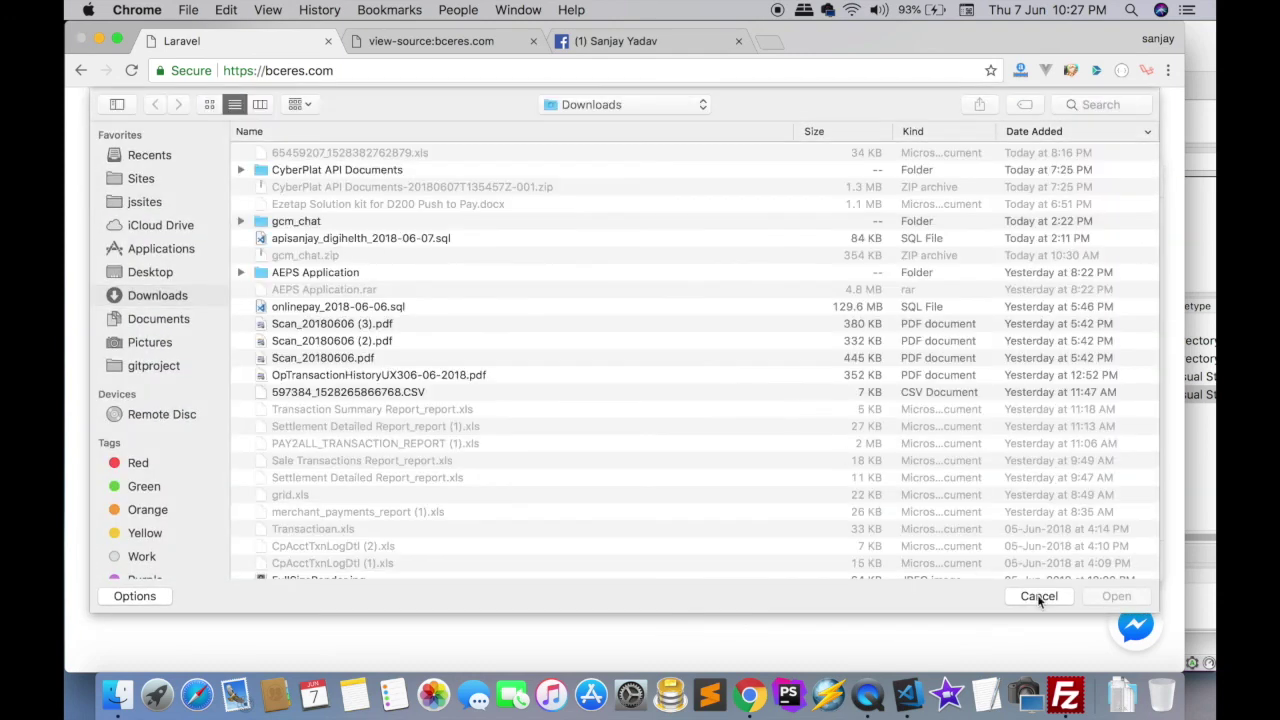
{"action": "left_click", "coordinate": [1037, 594]}
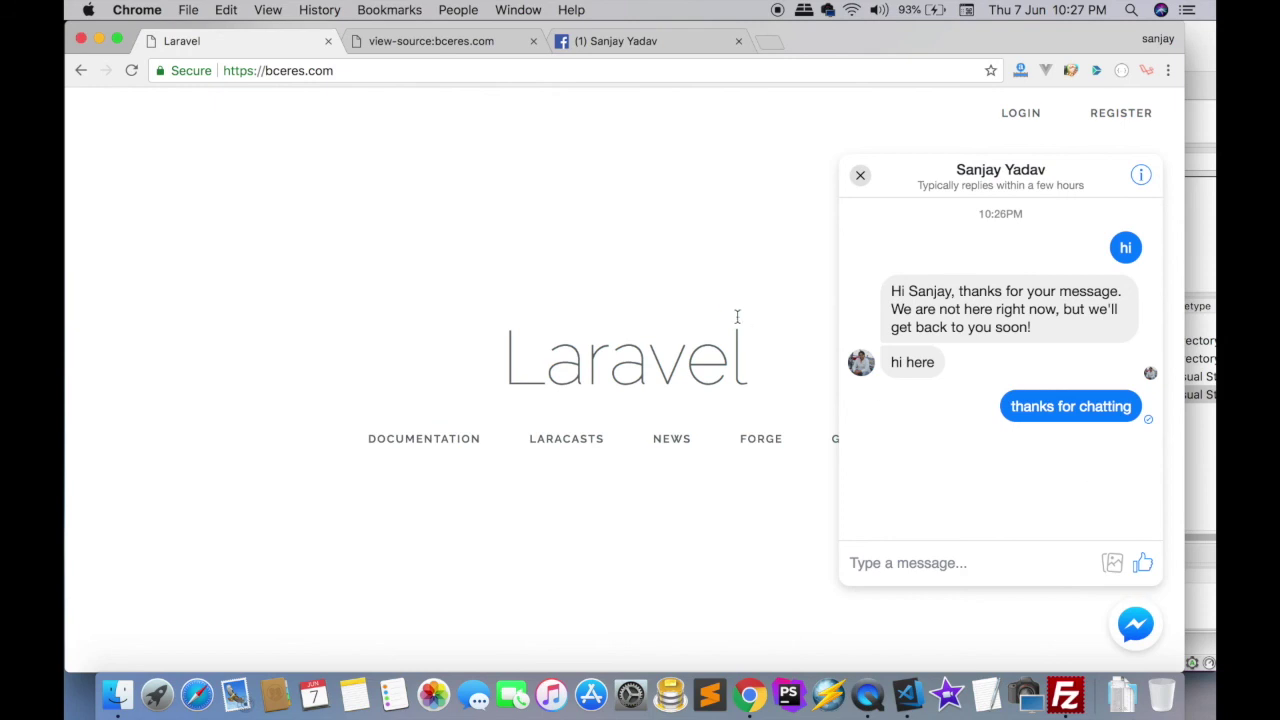